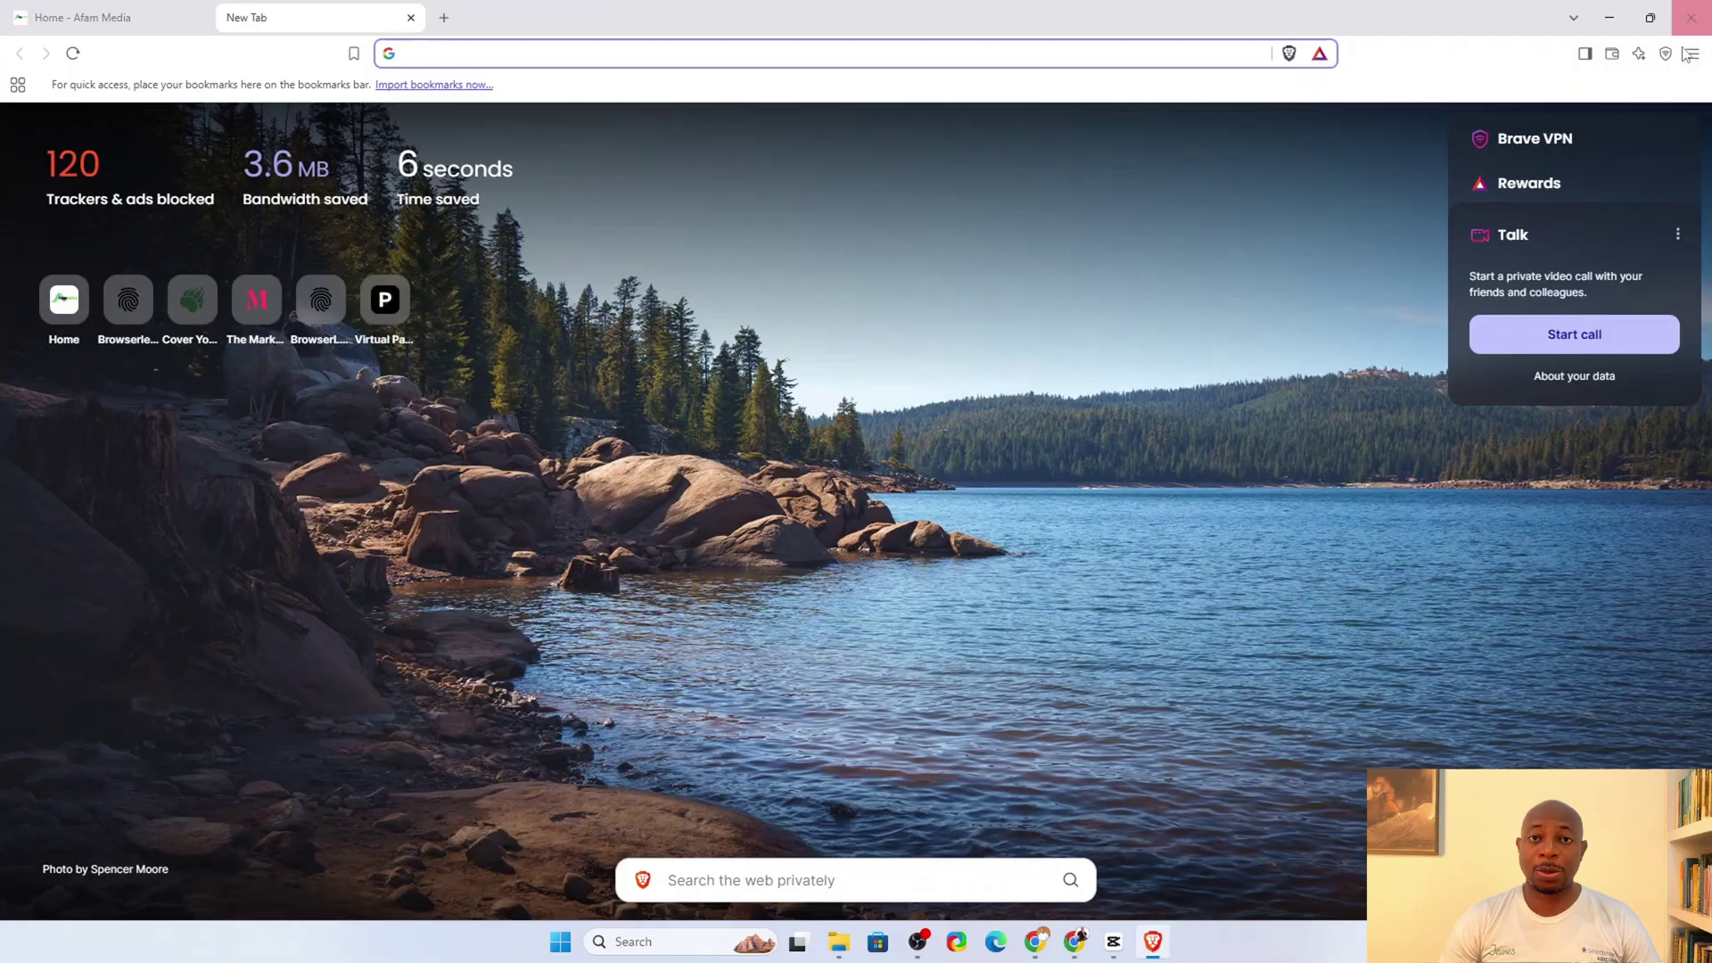
Set the default Shields trackers and ads blocking to Aggressive
{"action": "left_click", "coordinate": [1691, 54]}
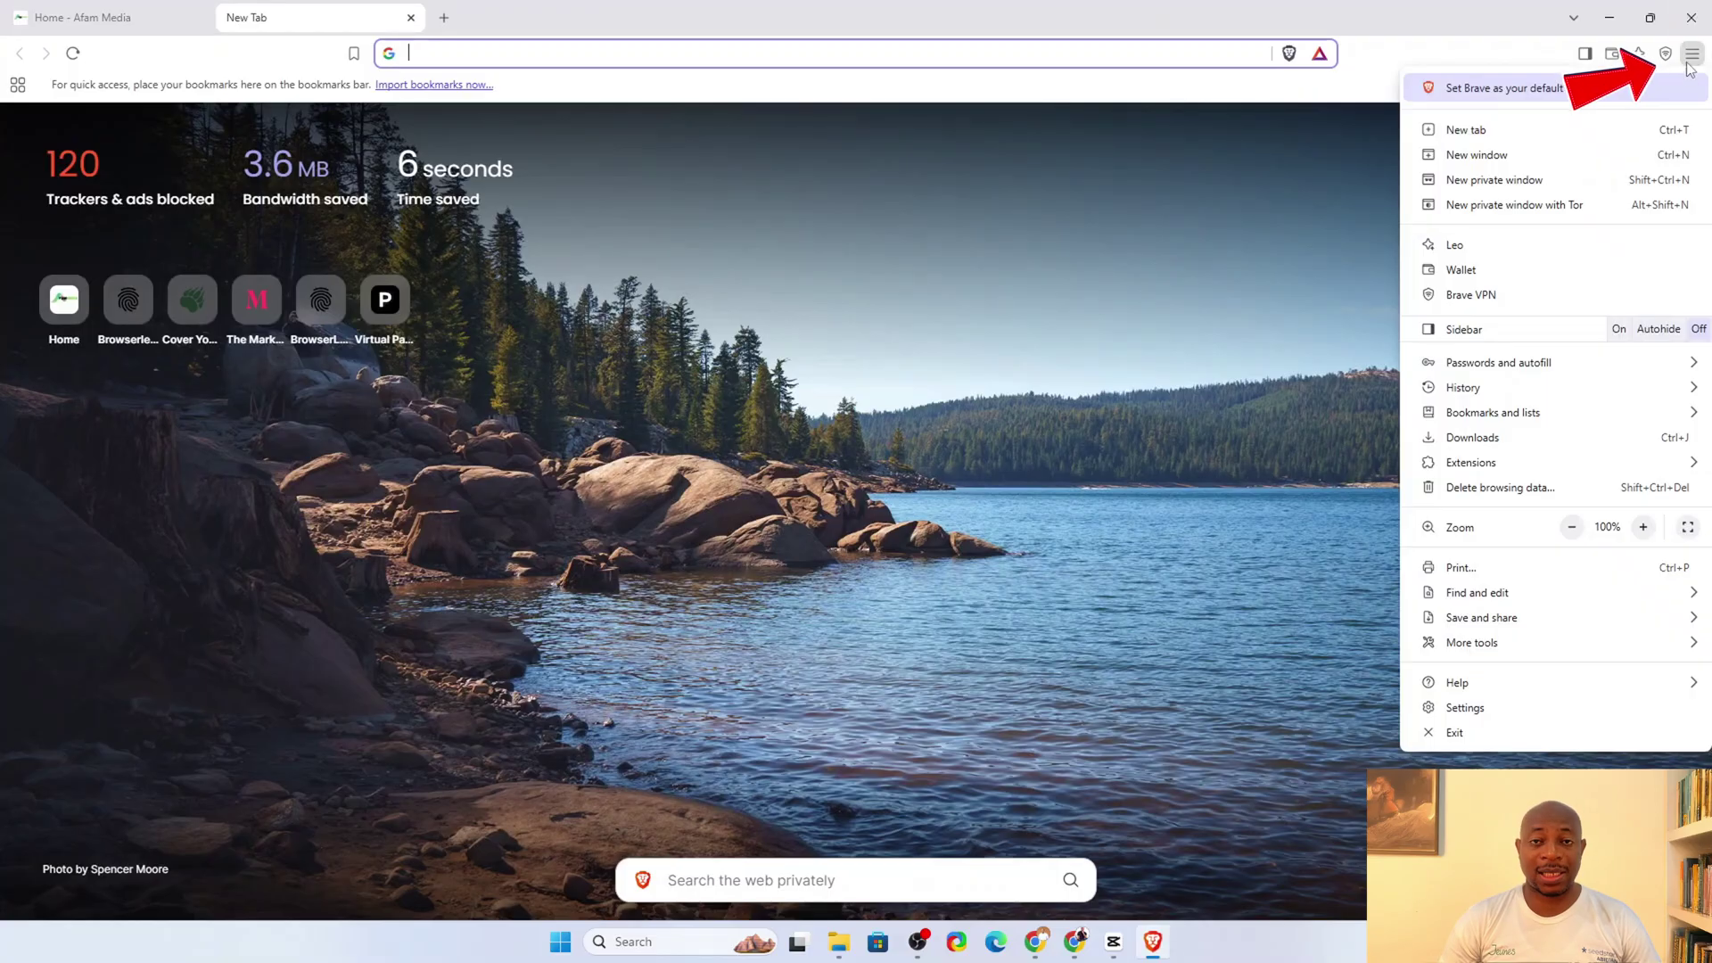
{"action": "left_click", "coordinate": [1462, 707]}
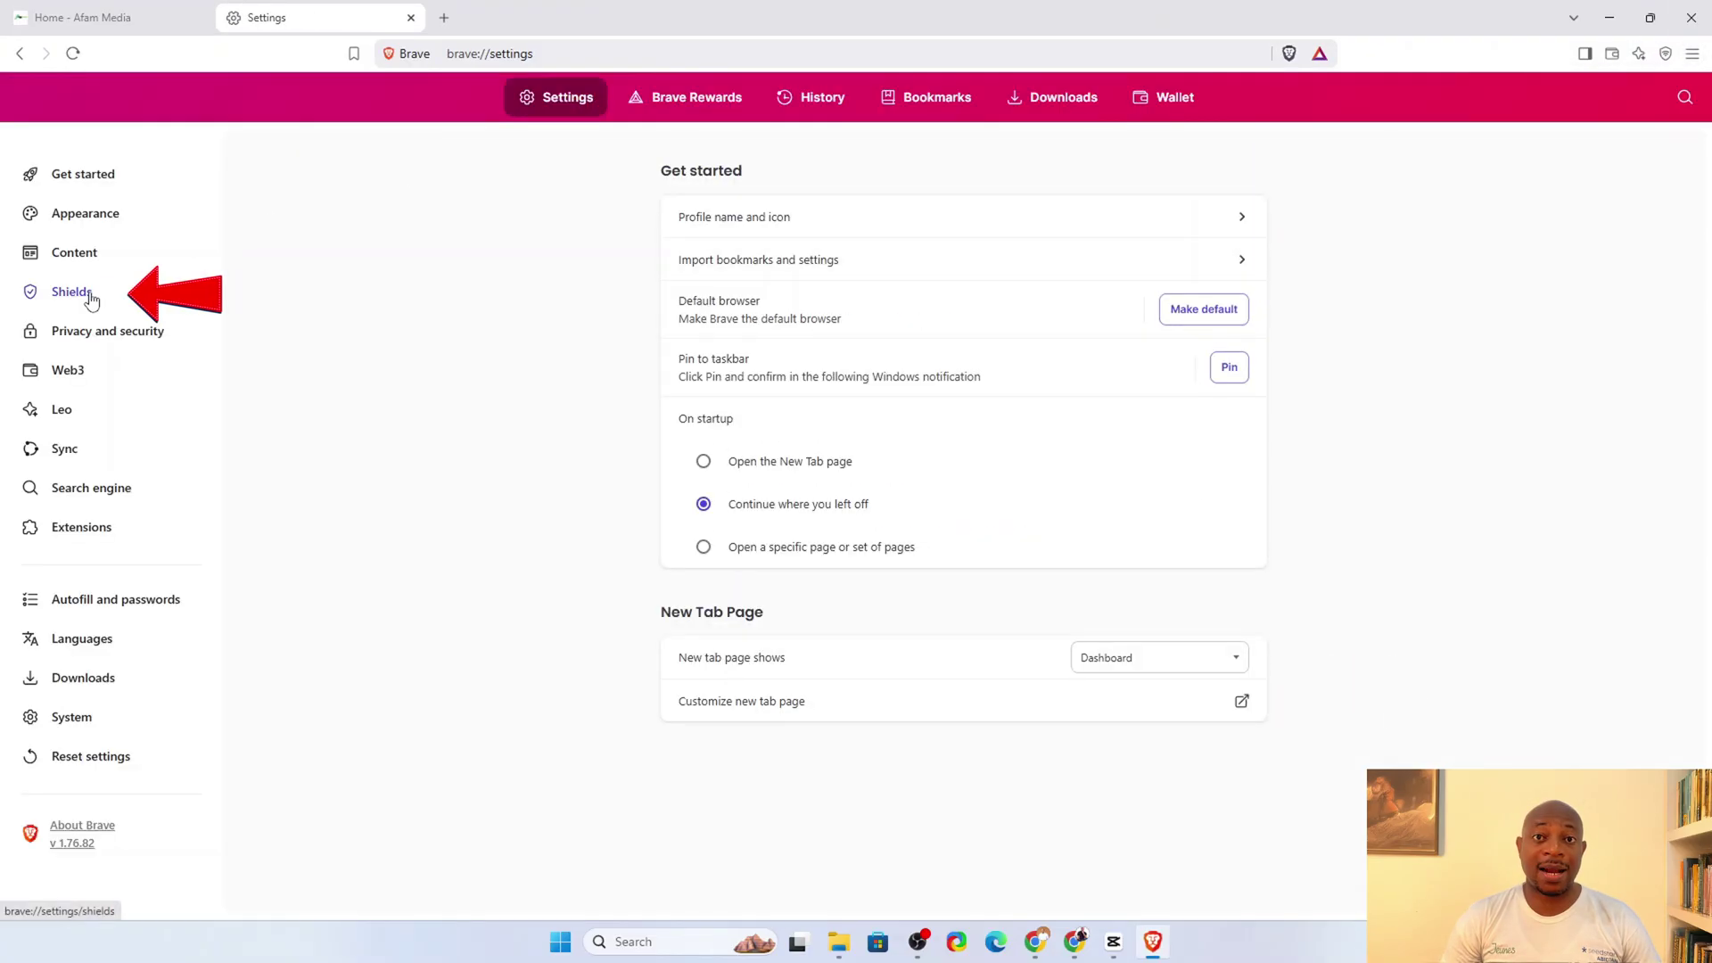
{"action": "left_click", "coordinate": [83, 291]}
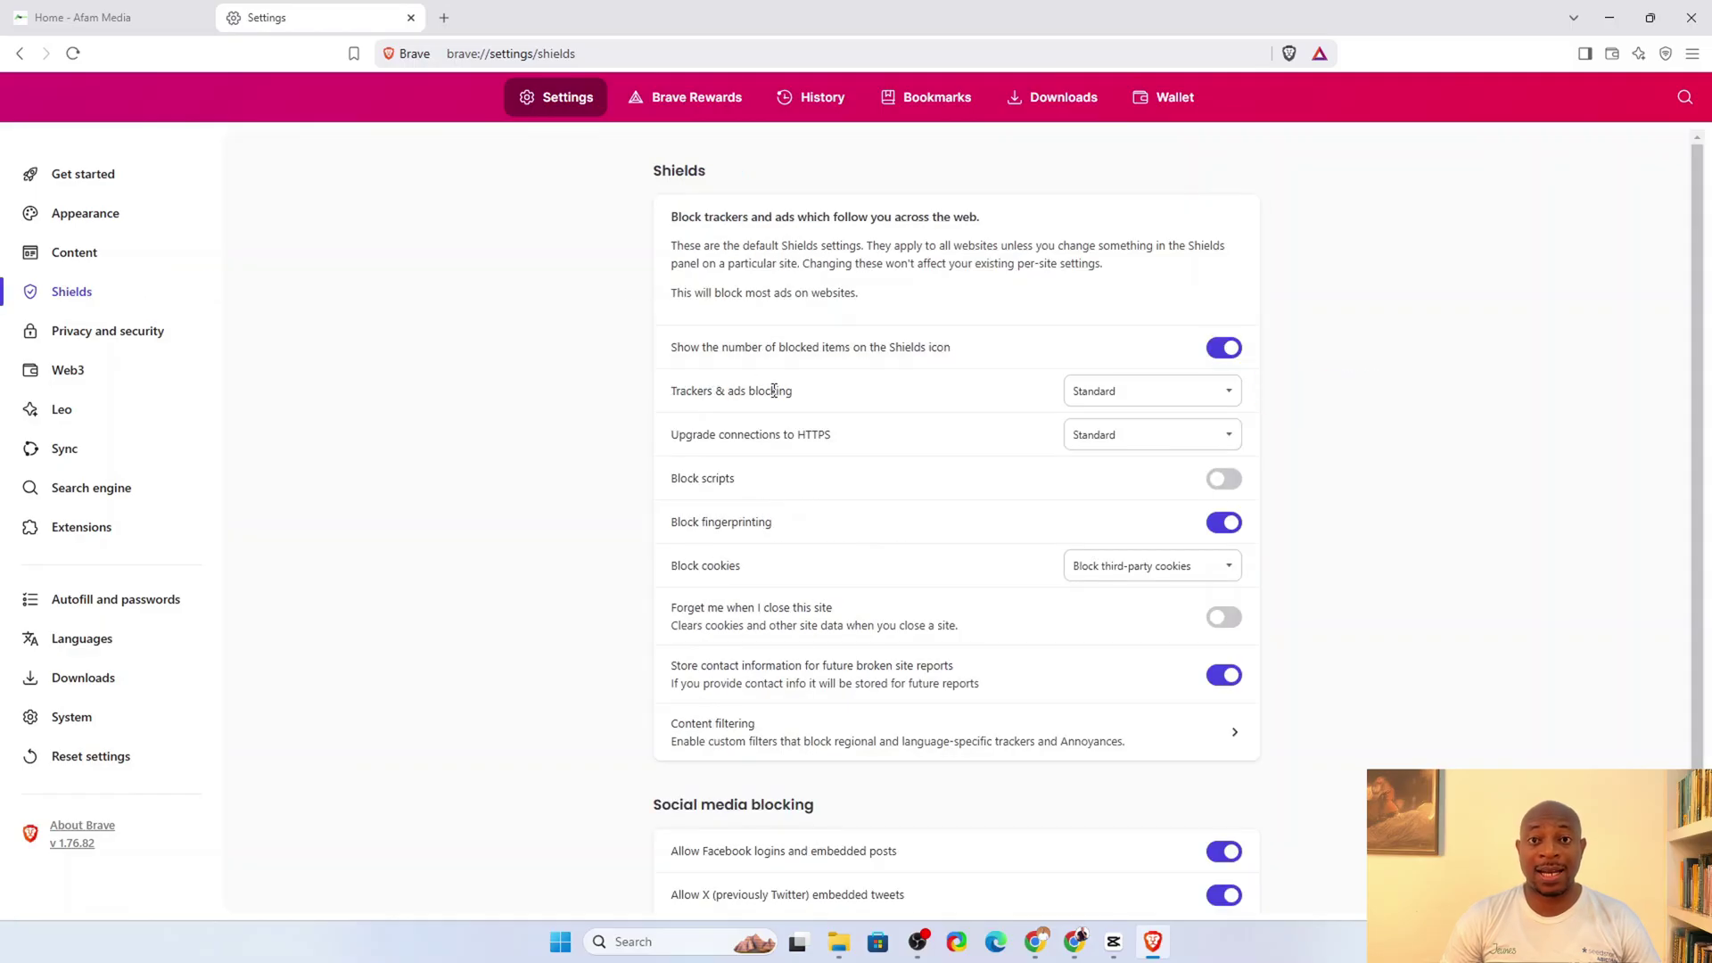
{"action": "left_click", "coordinate": [1190, 398]}
{"action": "left_click", "coordinate": [1110, 422]}
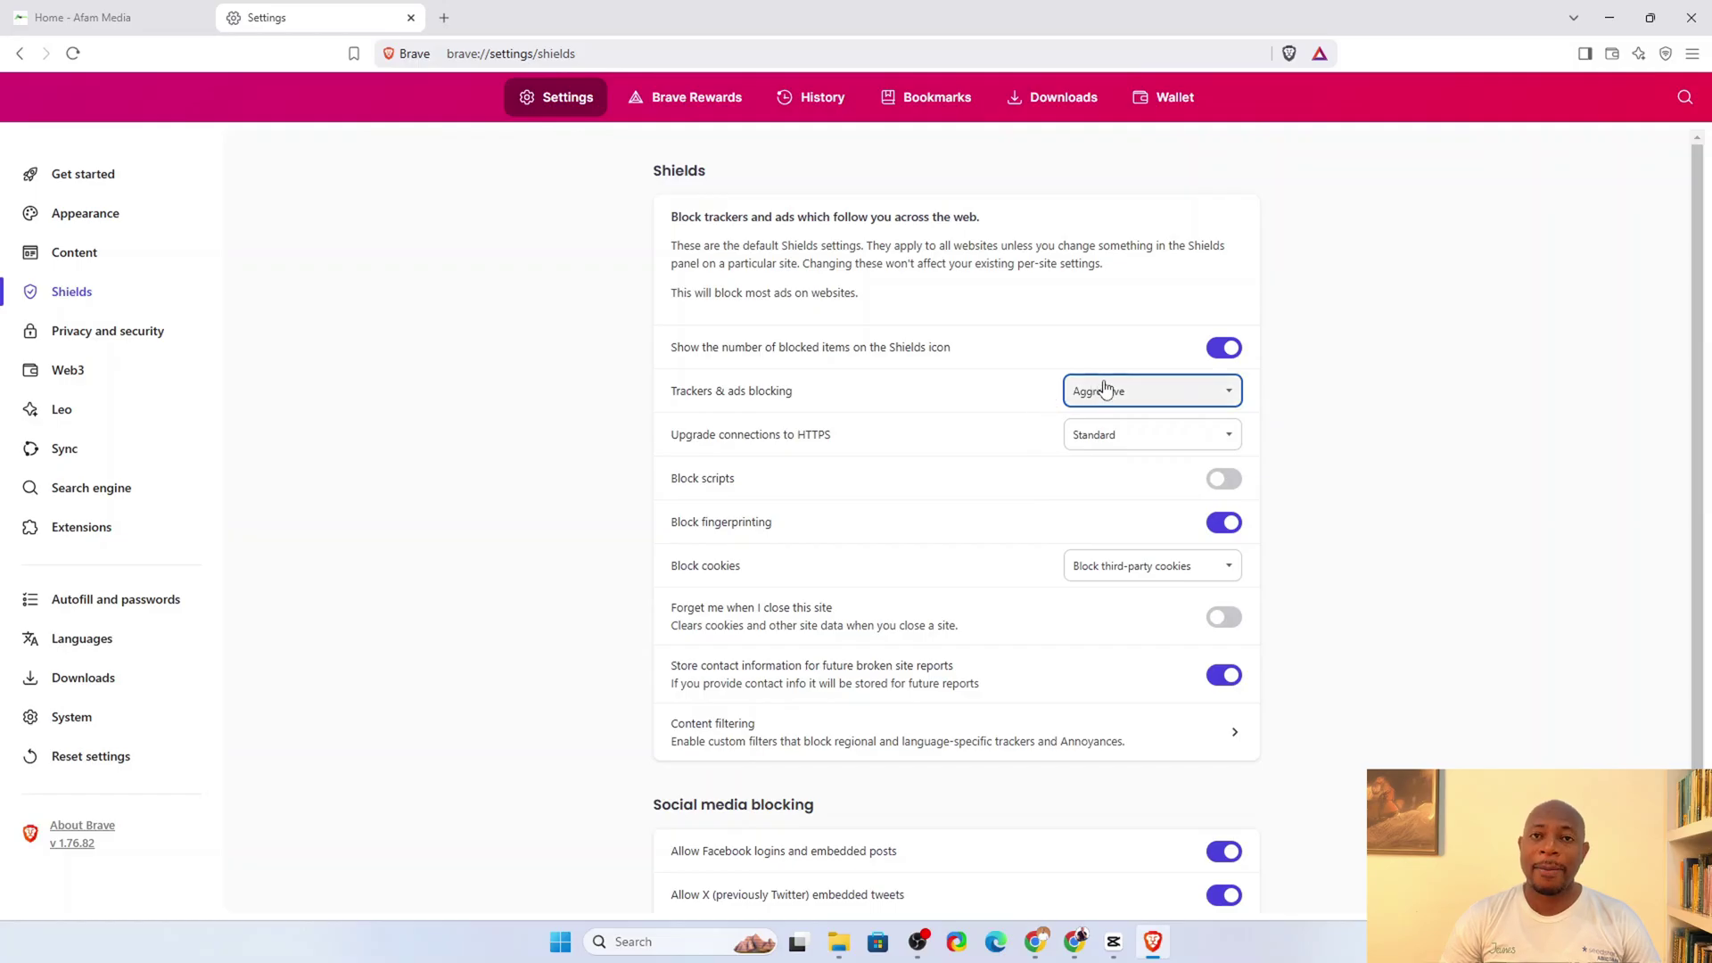
{"action": "scroll", "coordinate": [1159, 374], "scroll_direction": "down", "scroll_amount": 1}
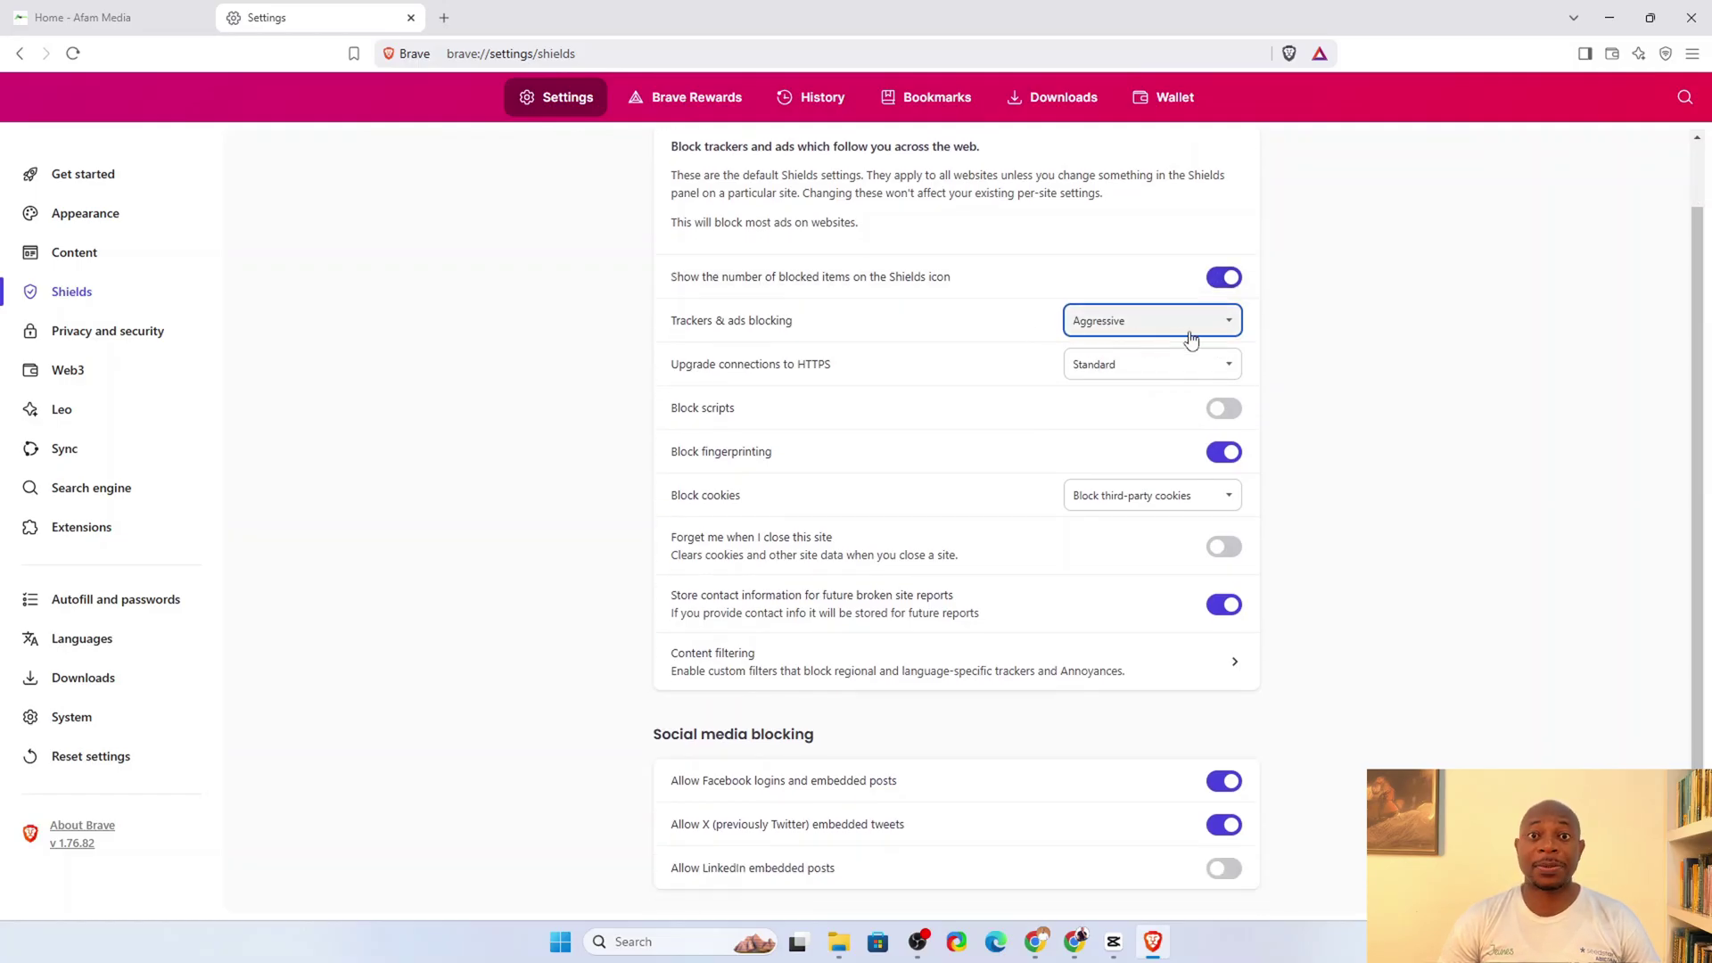
Check that the Afam Media site's Shields panel shows aggressive blocking, then go back to Settings
{"action": "left_click", "coordinate": [128, 30]}
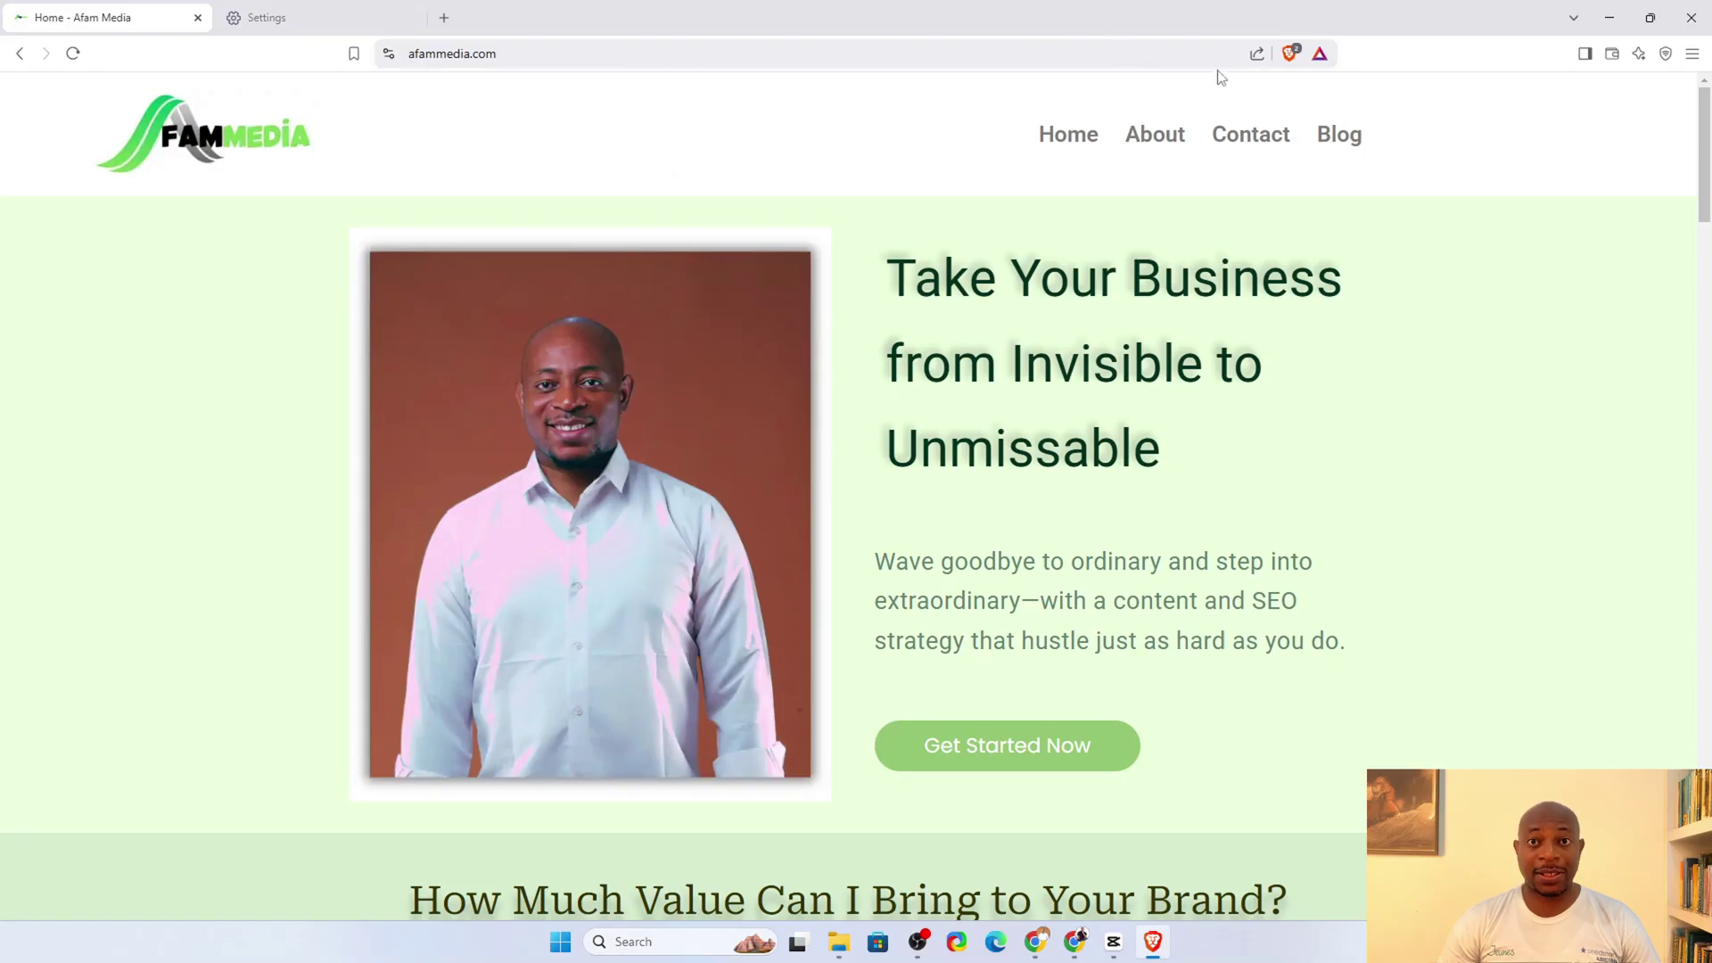
{"action": "left_click", "coordinate": [1289, 54]}
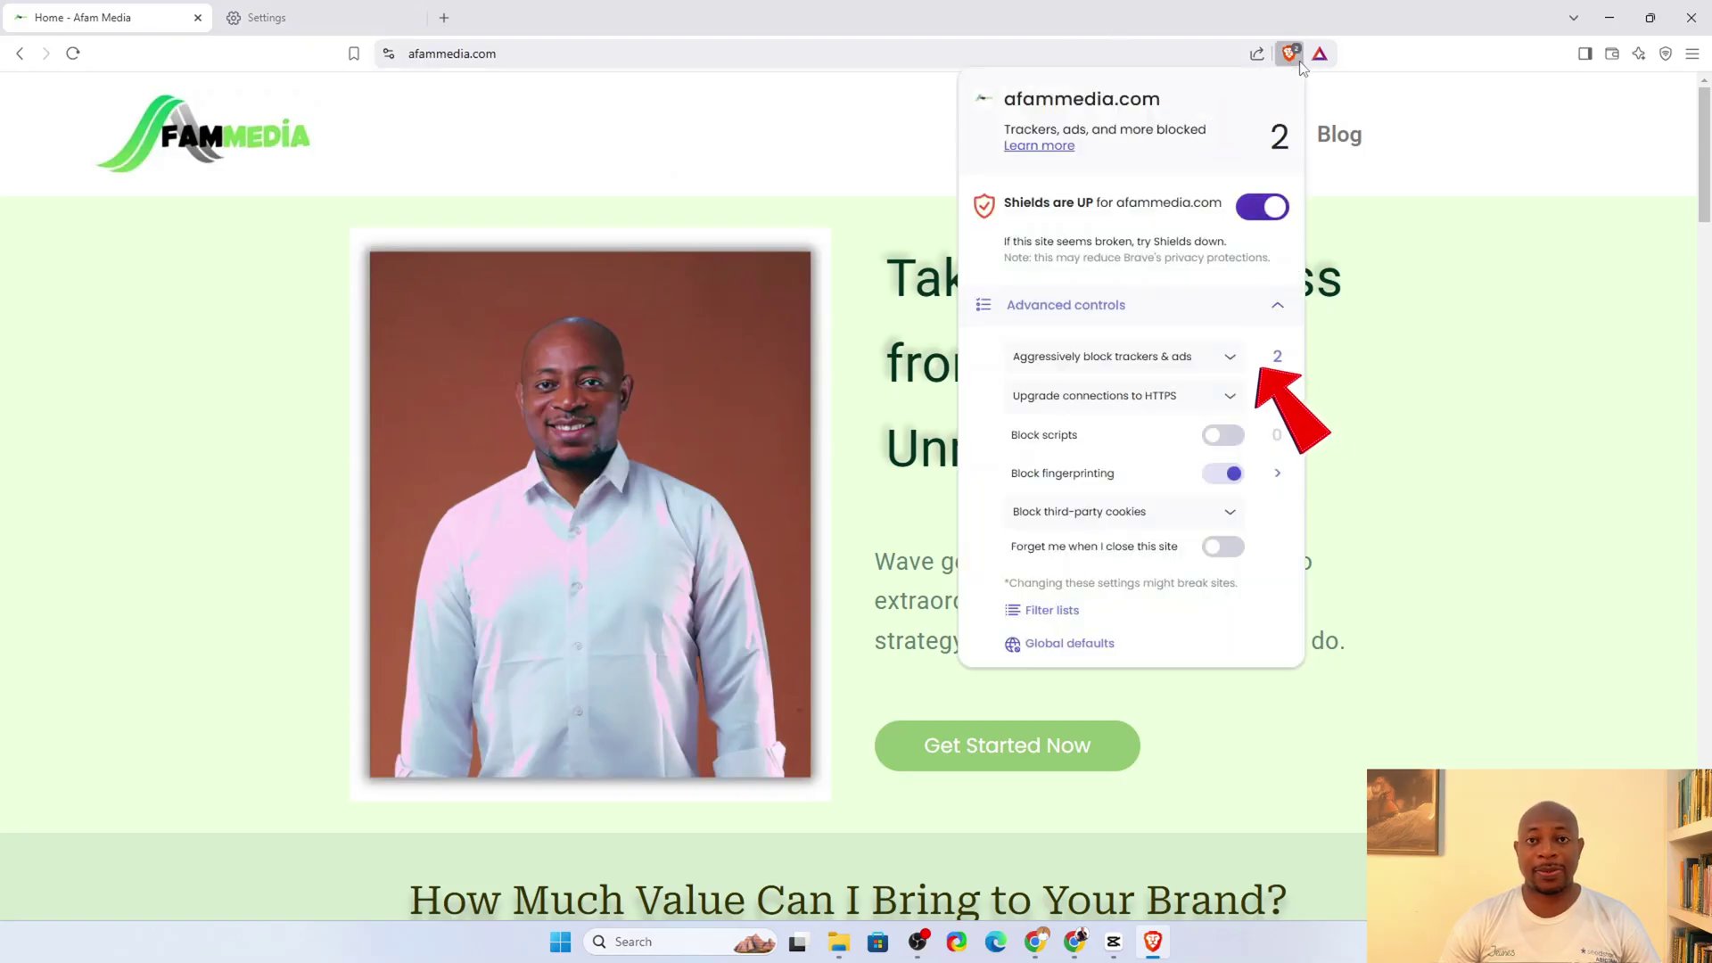
{"action": "left_click", "coordinate": [325, 30]}
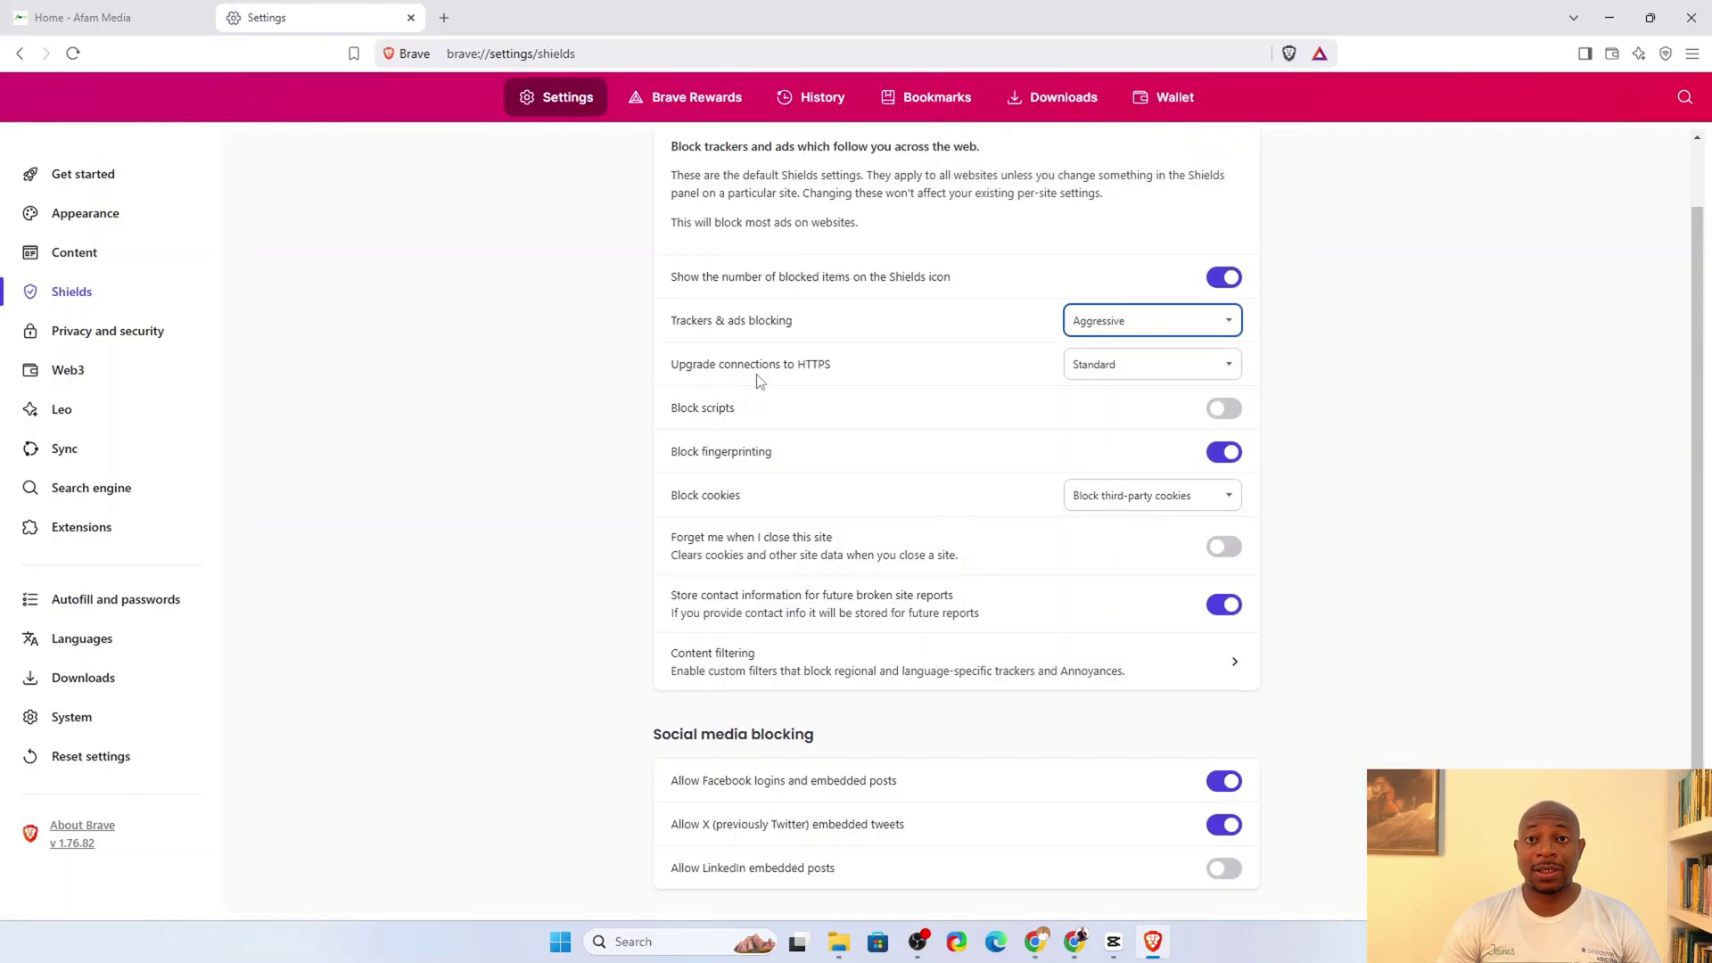
Leave Upgrade connections to HTTPS on Standard and switch on 'Forget me when I close this site'
{"action": "left_click", "coordinate": [1157, 365]}
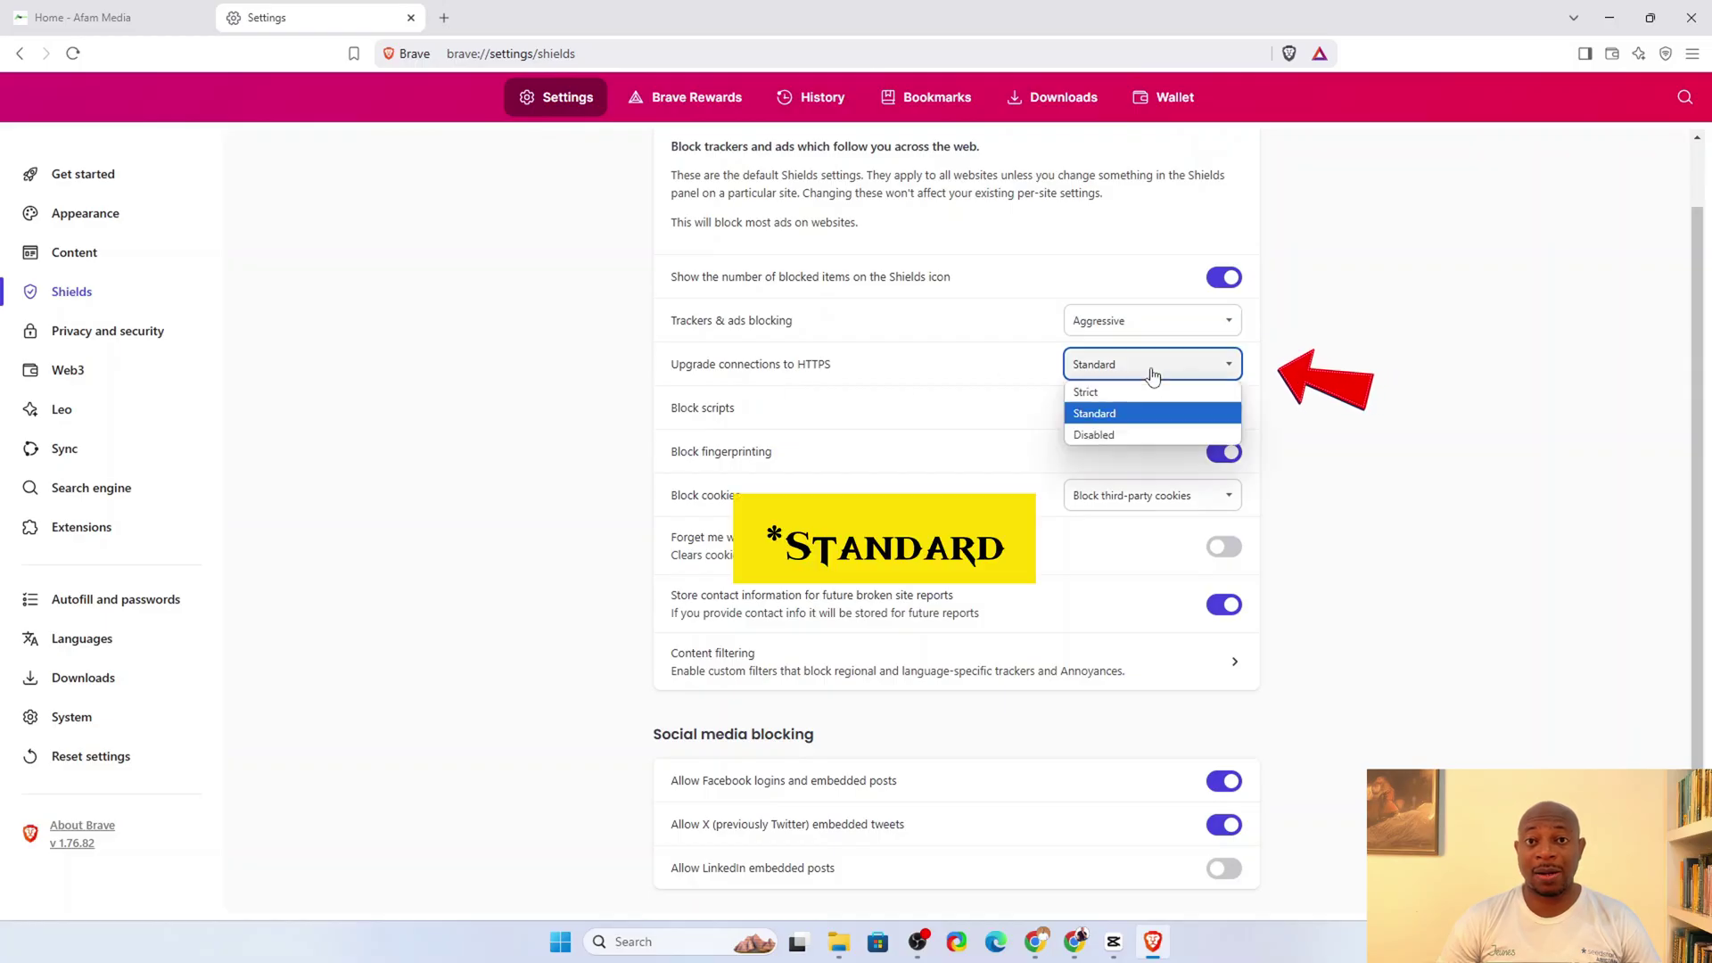
{"action": "left_click", "coordinate": [1126, 420]}
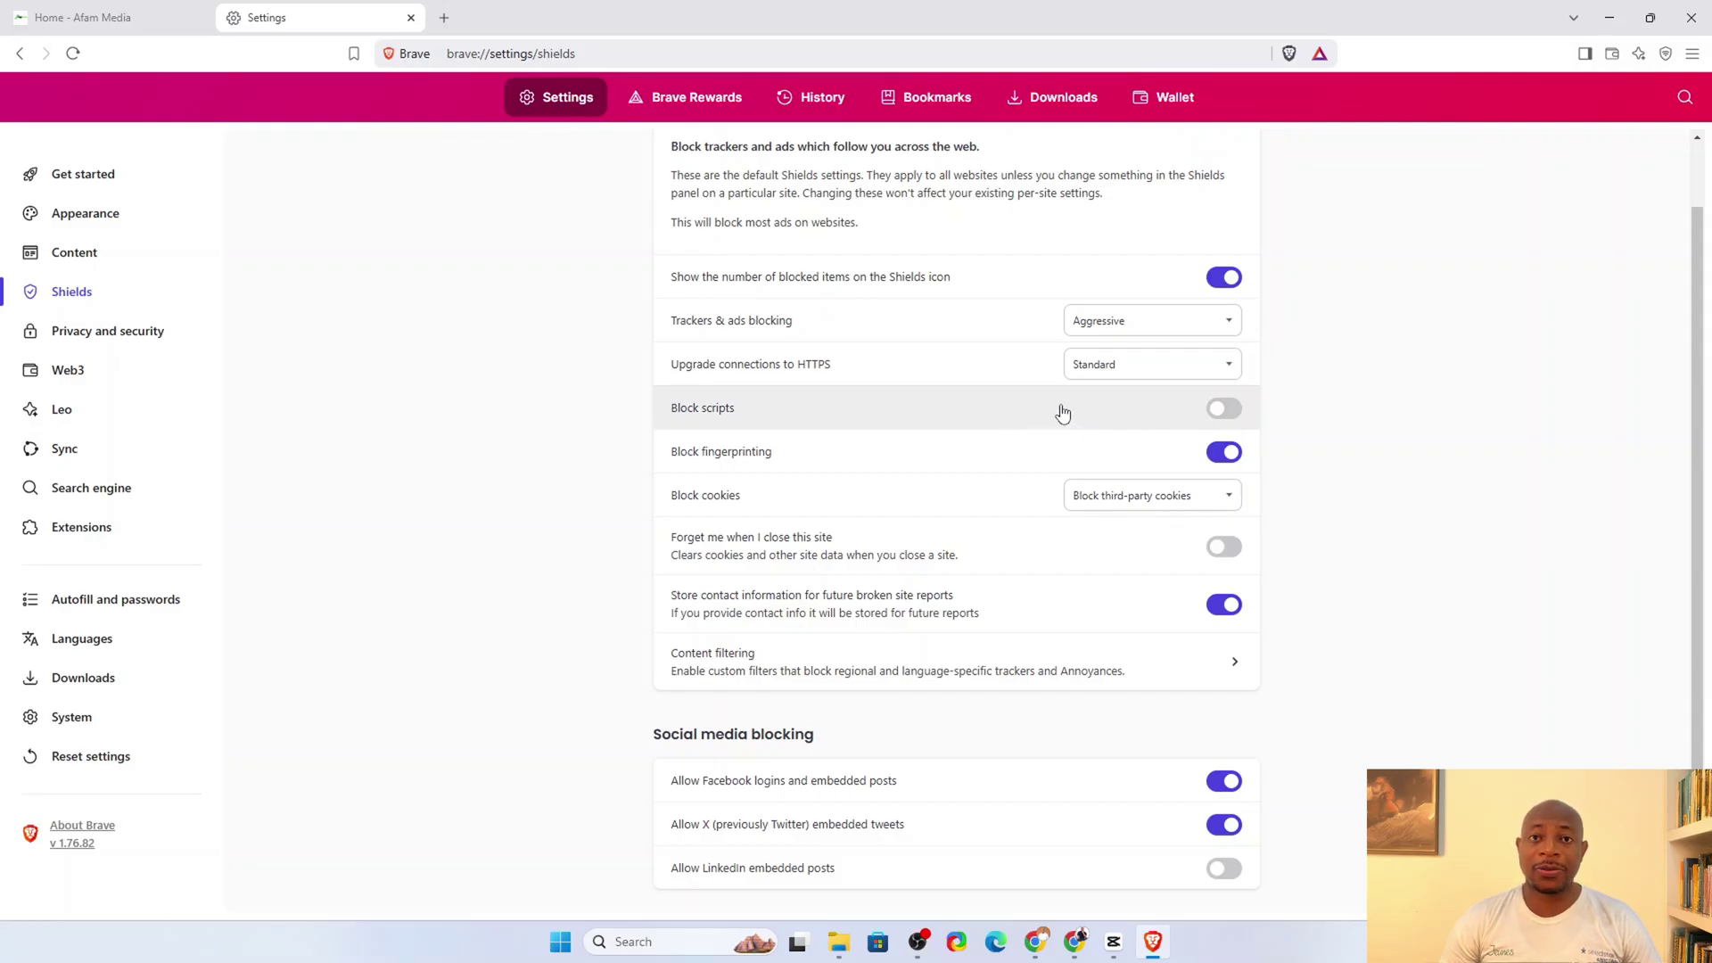
{"action": "left_click", "coordinate": [1224, 549]}
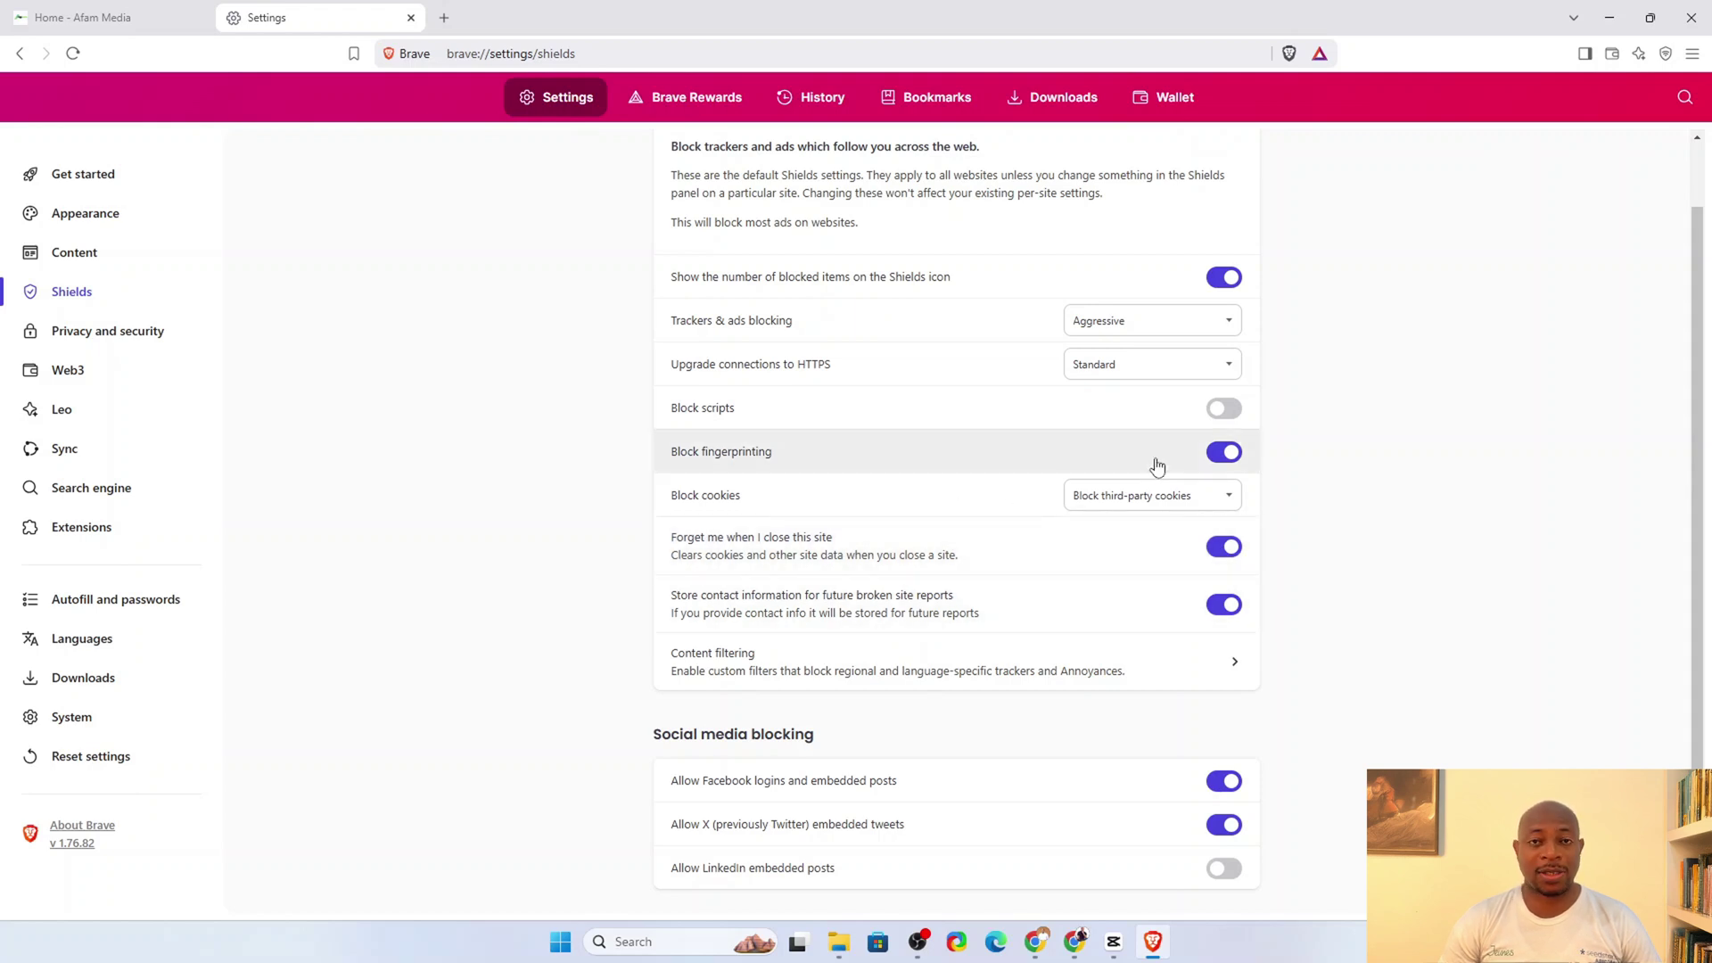
{"action": "scroll", "coordinate": [1019, 444], "scroll_direction": "up", "scroll_amount": 1}
{"action": "scroll", "coordinate": [1012, 441], "scroll_direction": "down", "scroll_amount": 1}
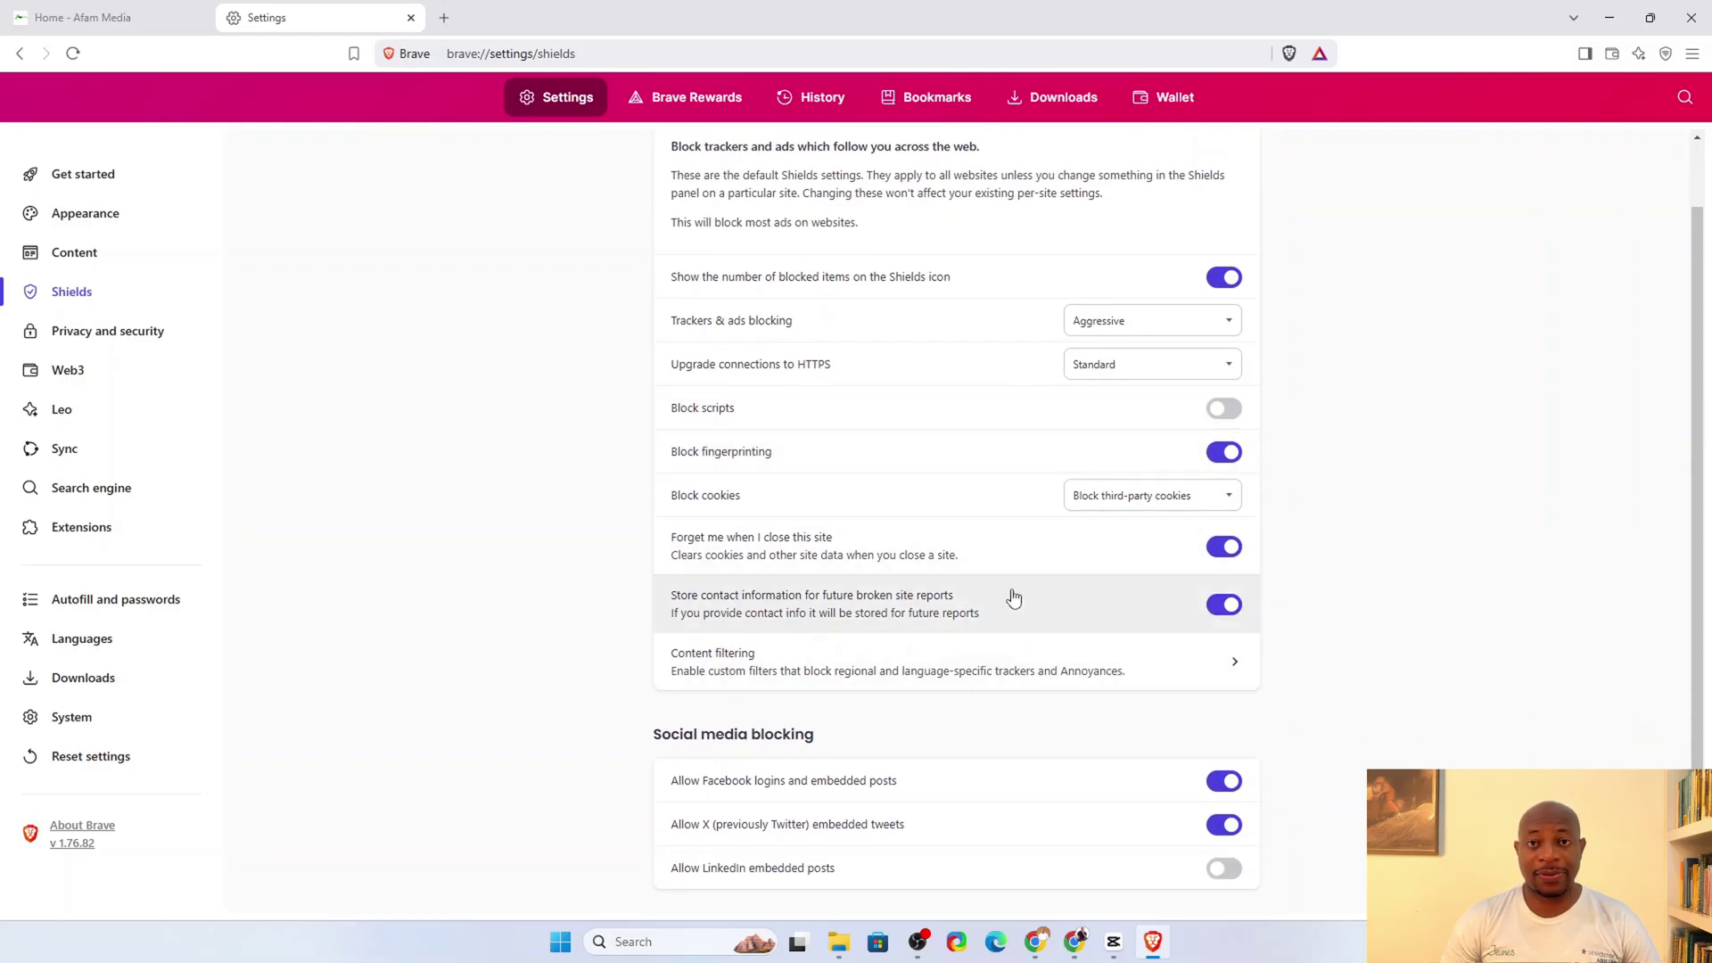
{"action": "scroll", "coordinate": [1052, 615], "scroll_direction": "up", "scroll_amount": 1}
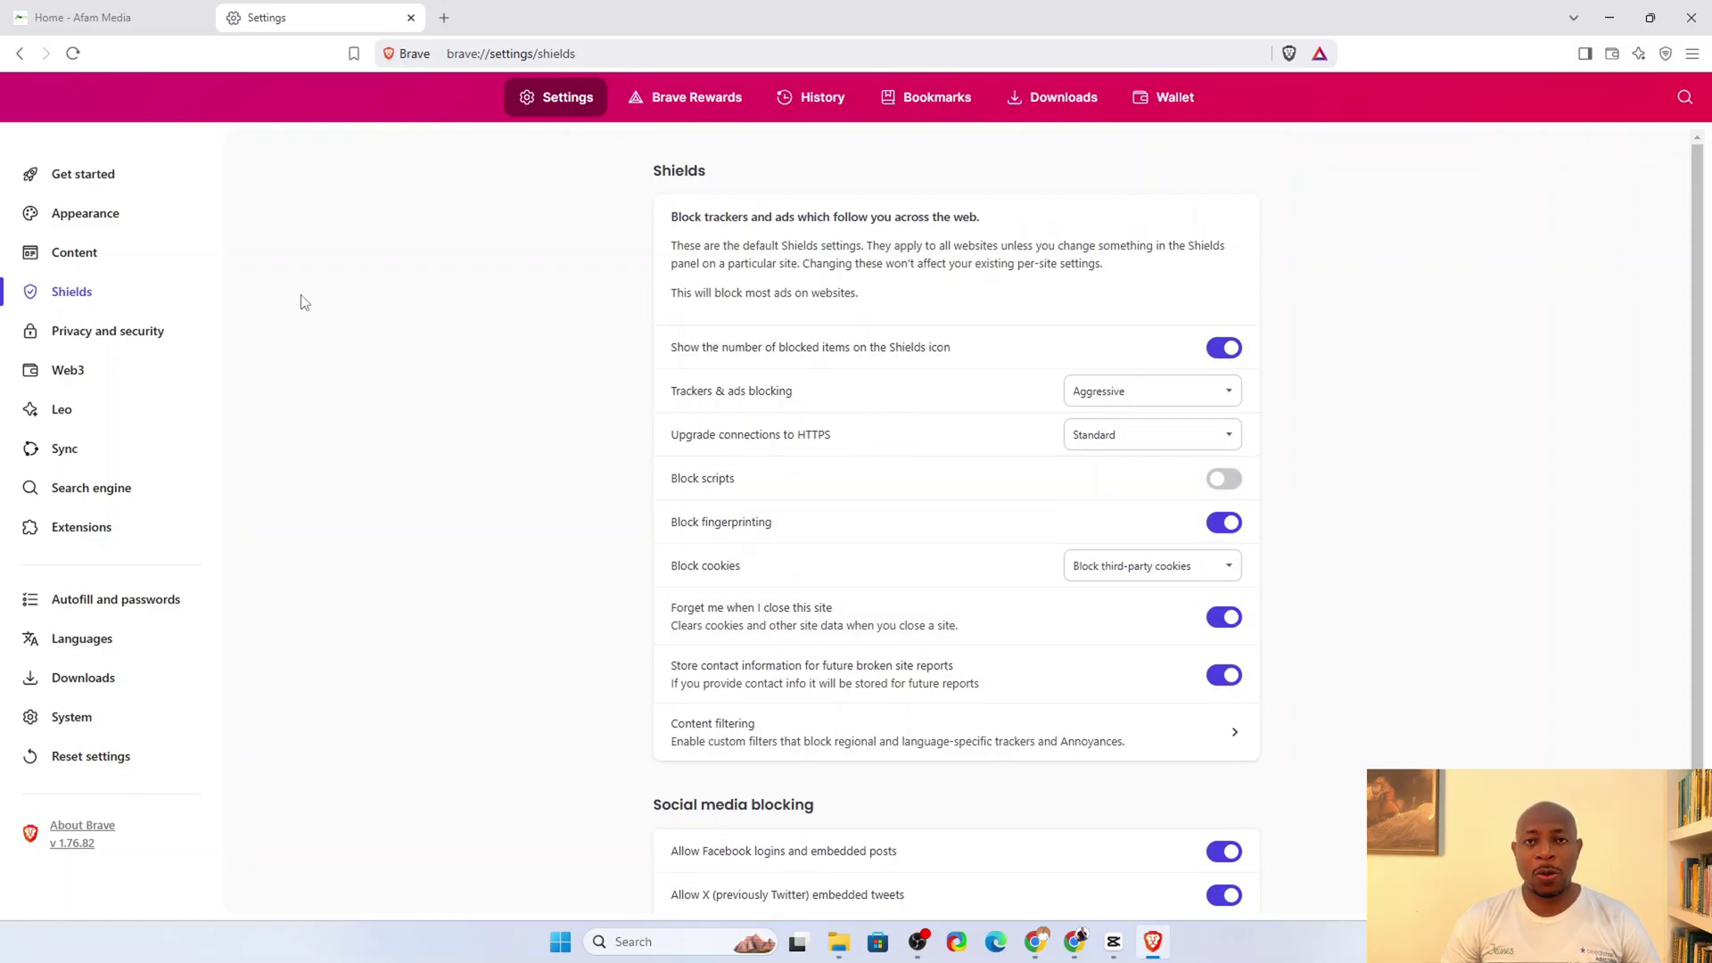
Tick browsing history, download history, Site and Shields Settings and hosted app data for deletion on exit, and save
{"action": "left_click", "coordinate": [108, 331]}
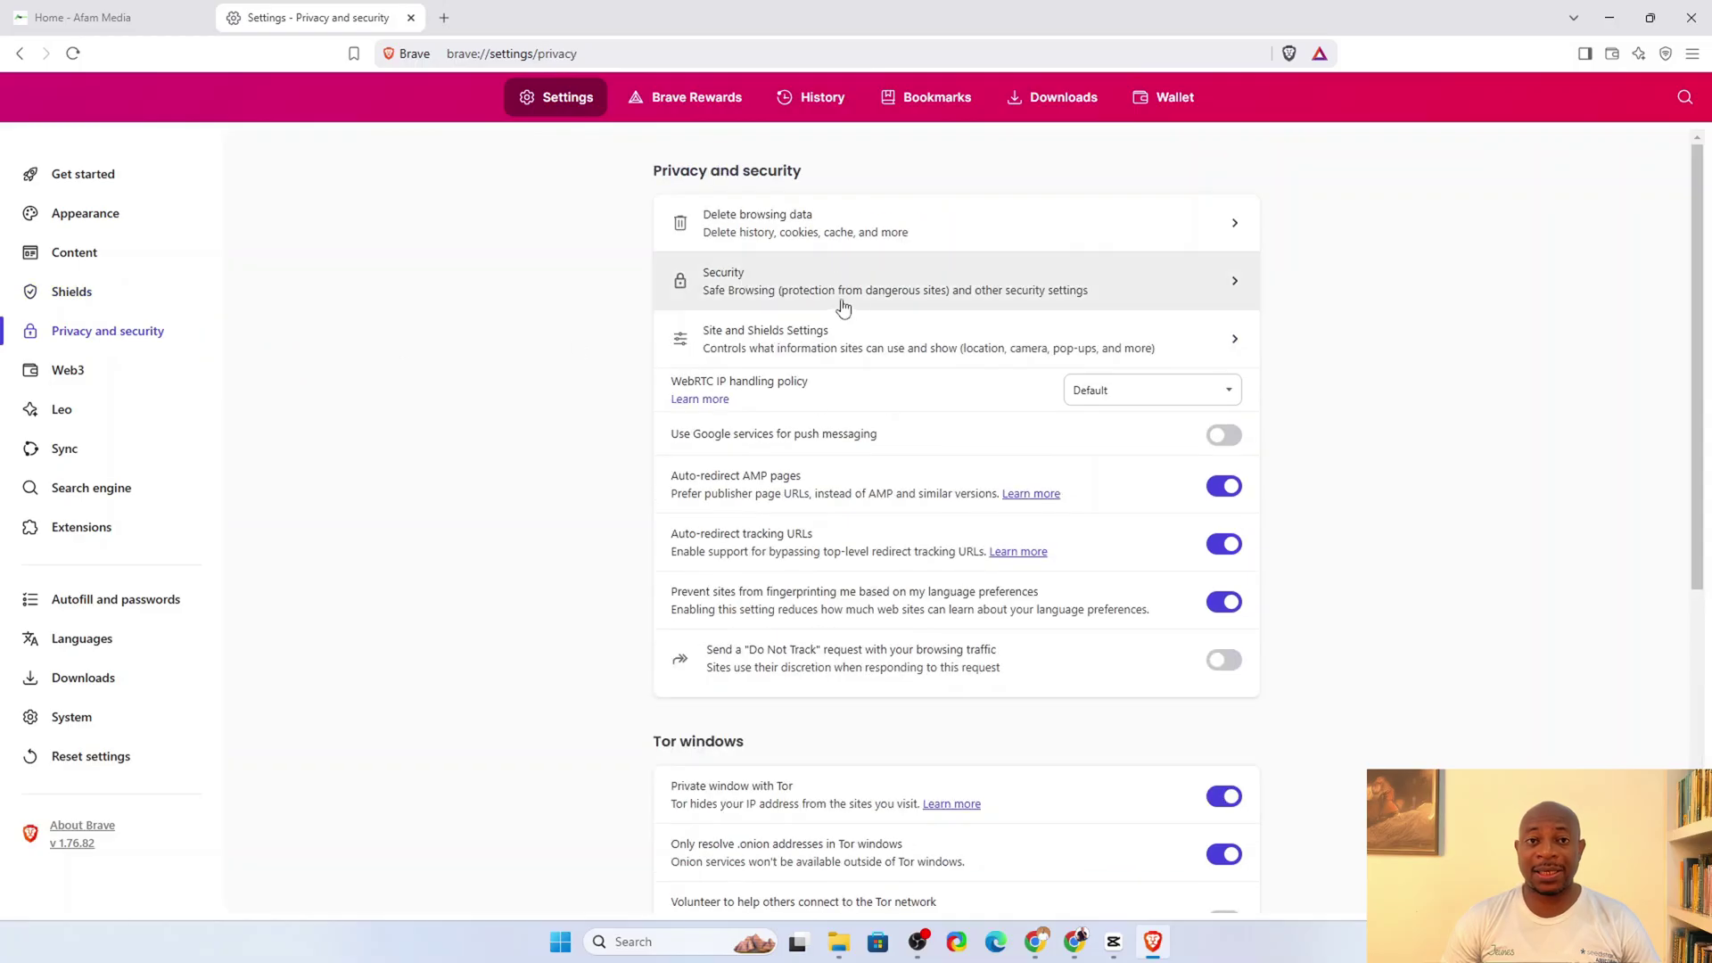
{"action": "left_click", "coordinate": [955, 222]}
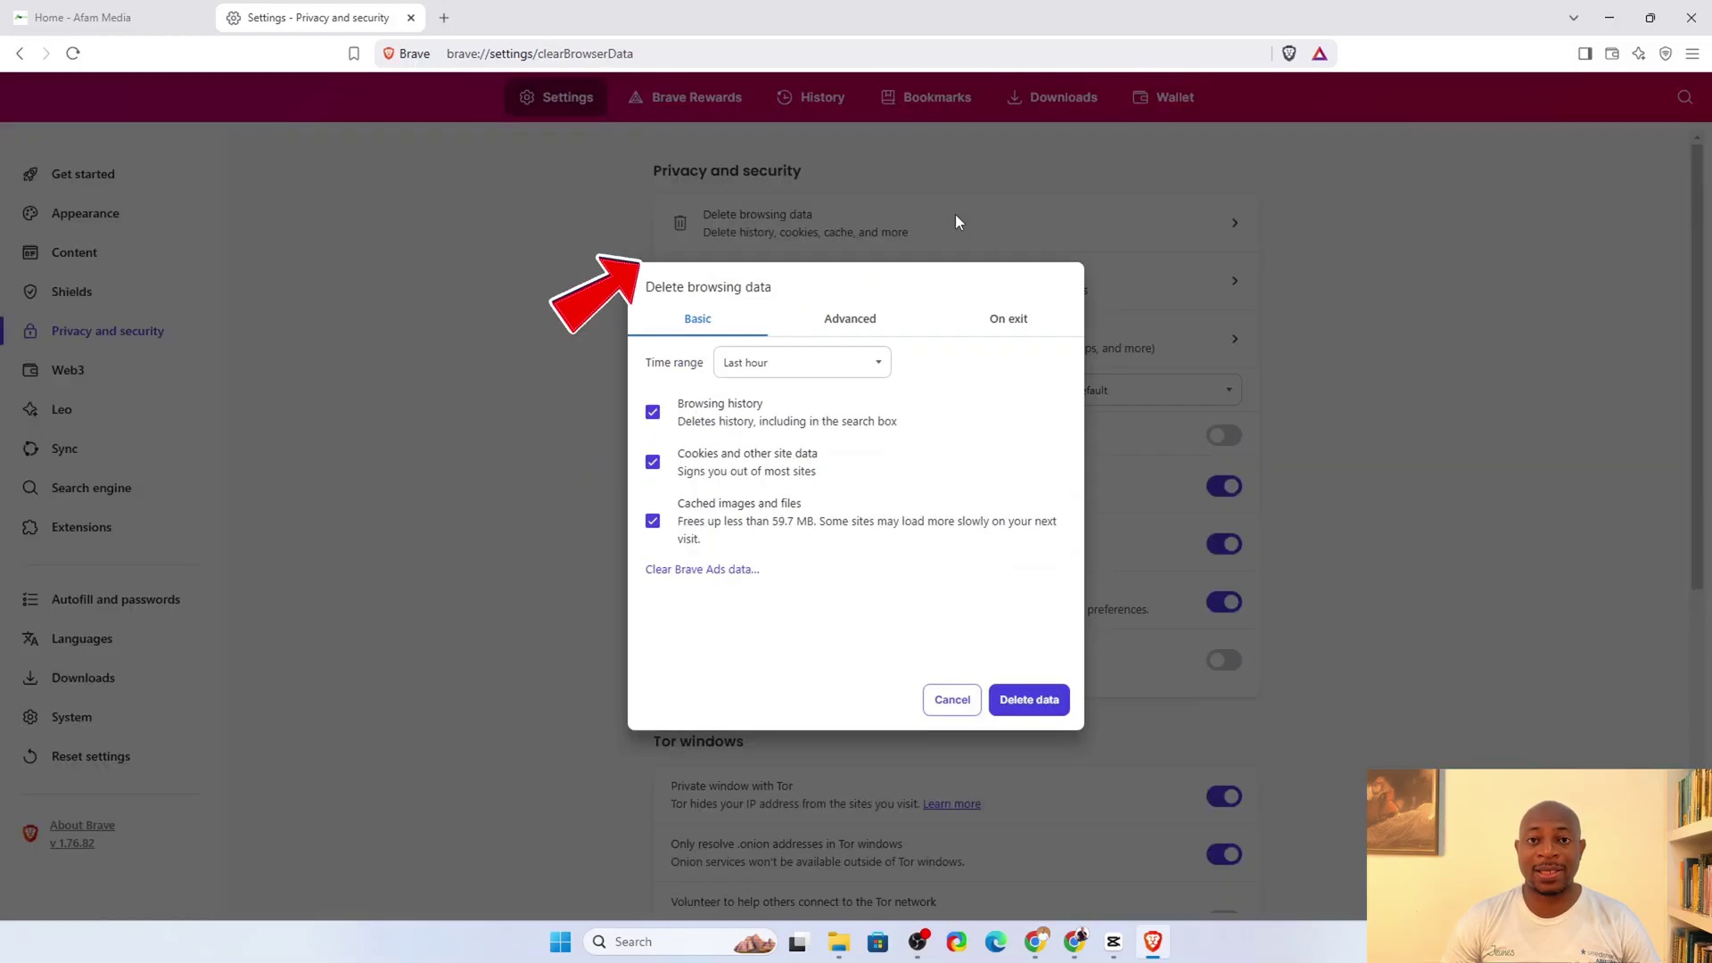
{"action": "left_click", "coordinate": [1001, 330]}
{"action": "left_click", "coordinate": [653, 365]}
{"action": "left_click", "coordinate": [652, 408]}
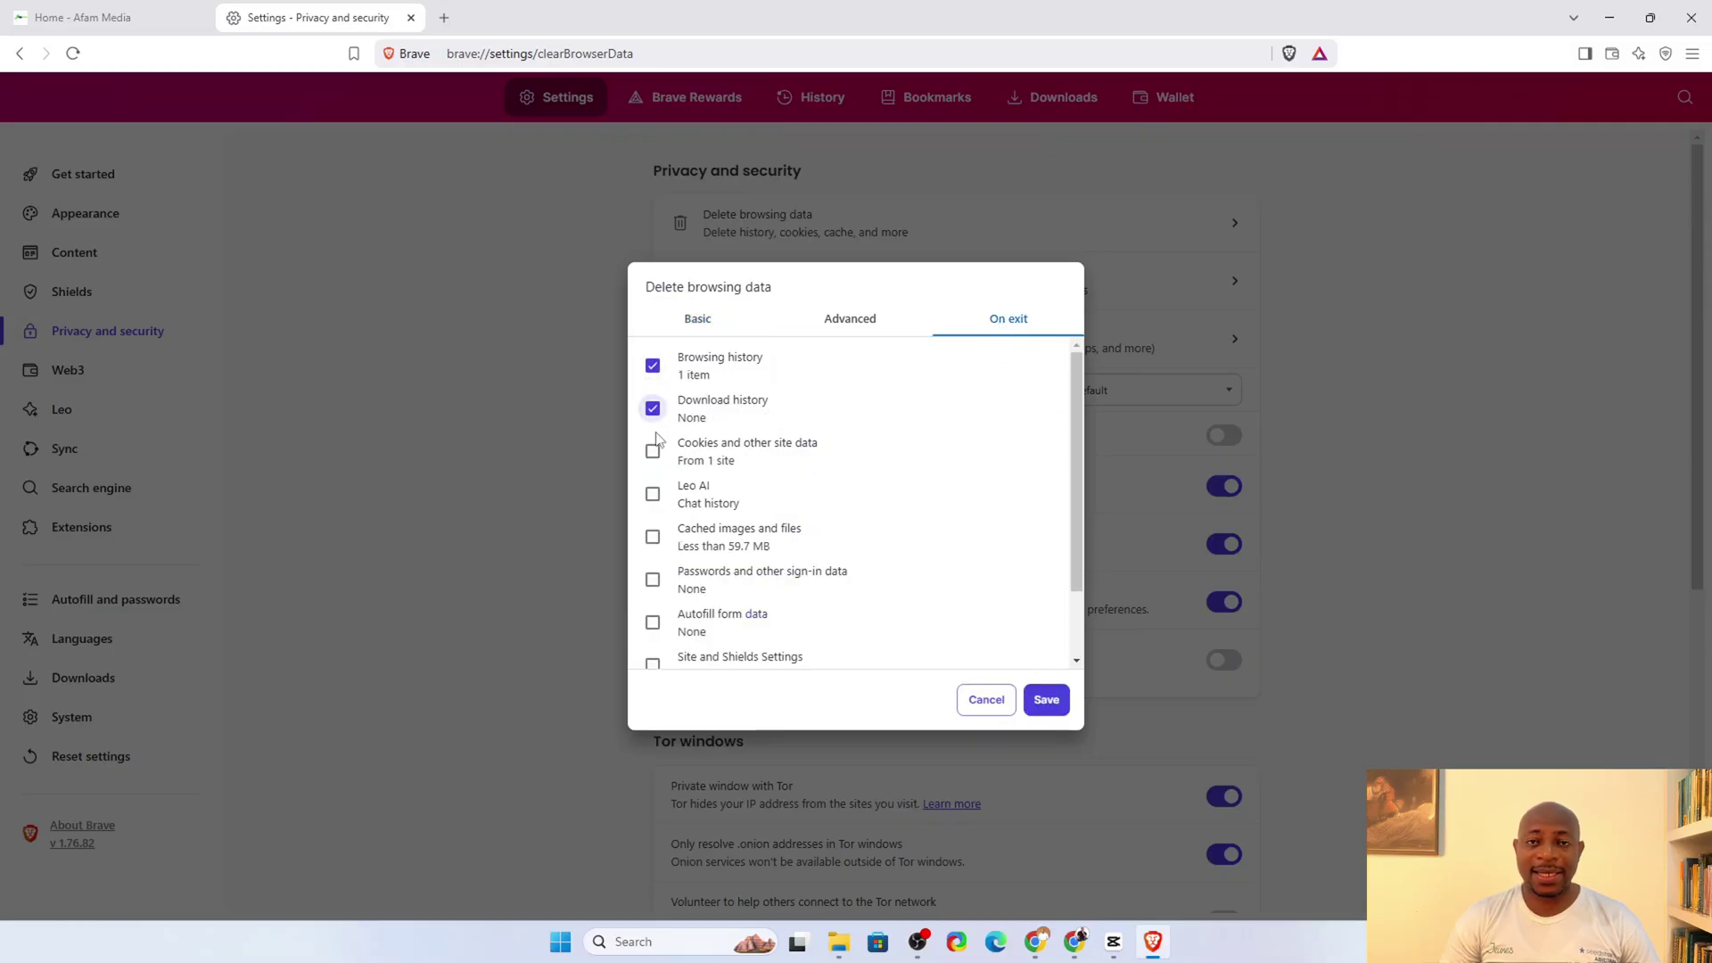
{"action": "scroll", "coordinate": [703, 512], "scroll_direction": "down", "scroll_amount": 1}
{"action": "left_click", "coordinate": [653, 577]}
{"action": "left_click", "coordinate": [653, 619]}
{"action": "left_click", "coordinate": [1046, 699]}
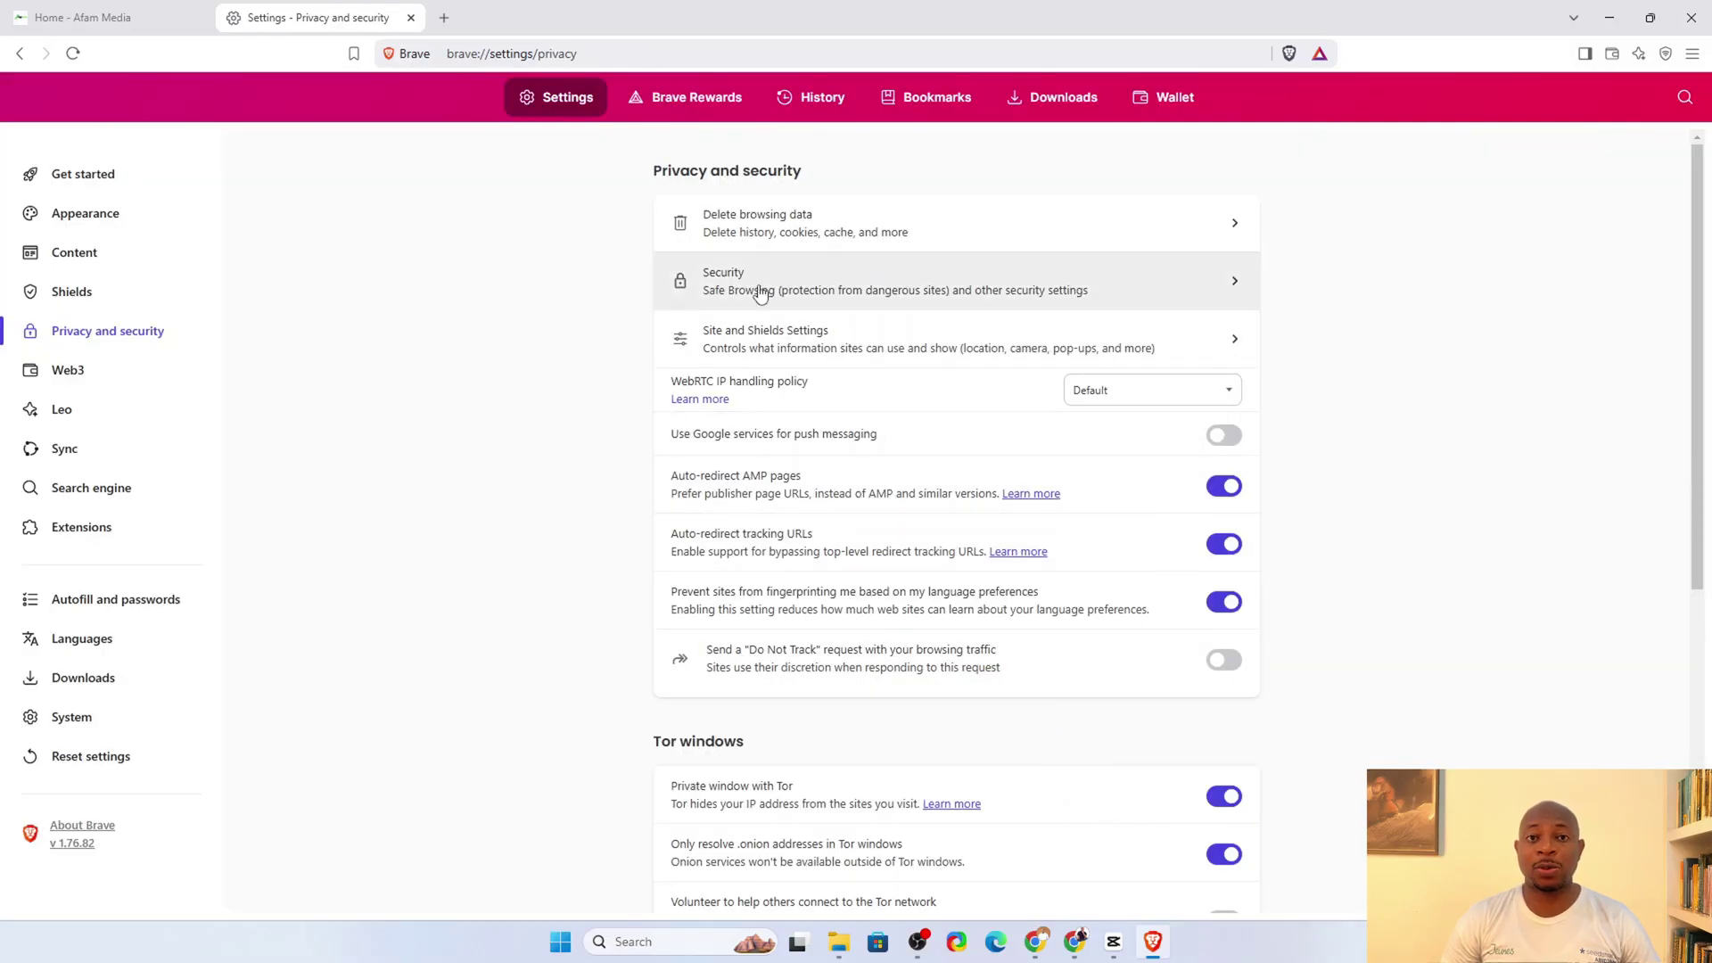
Search 'ublock orgin extension' in a new tab and highlight the uBlock Origin extension name
{"action": "key", "text": "ctrl+t"}
{"action": "type", "text": "ublock"}
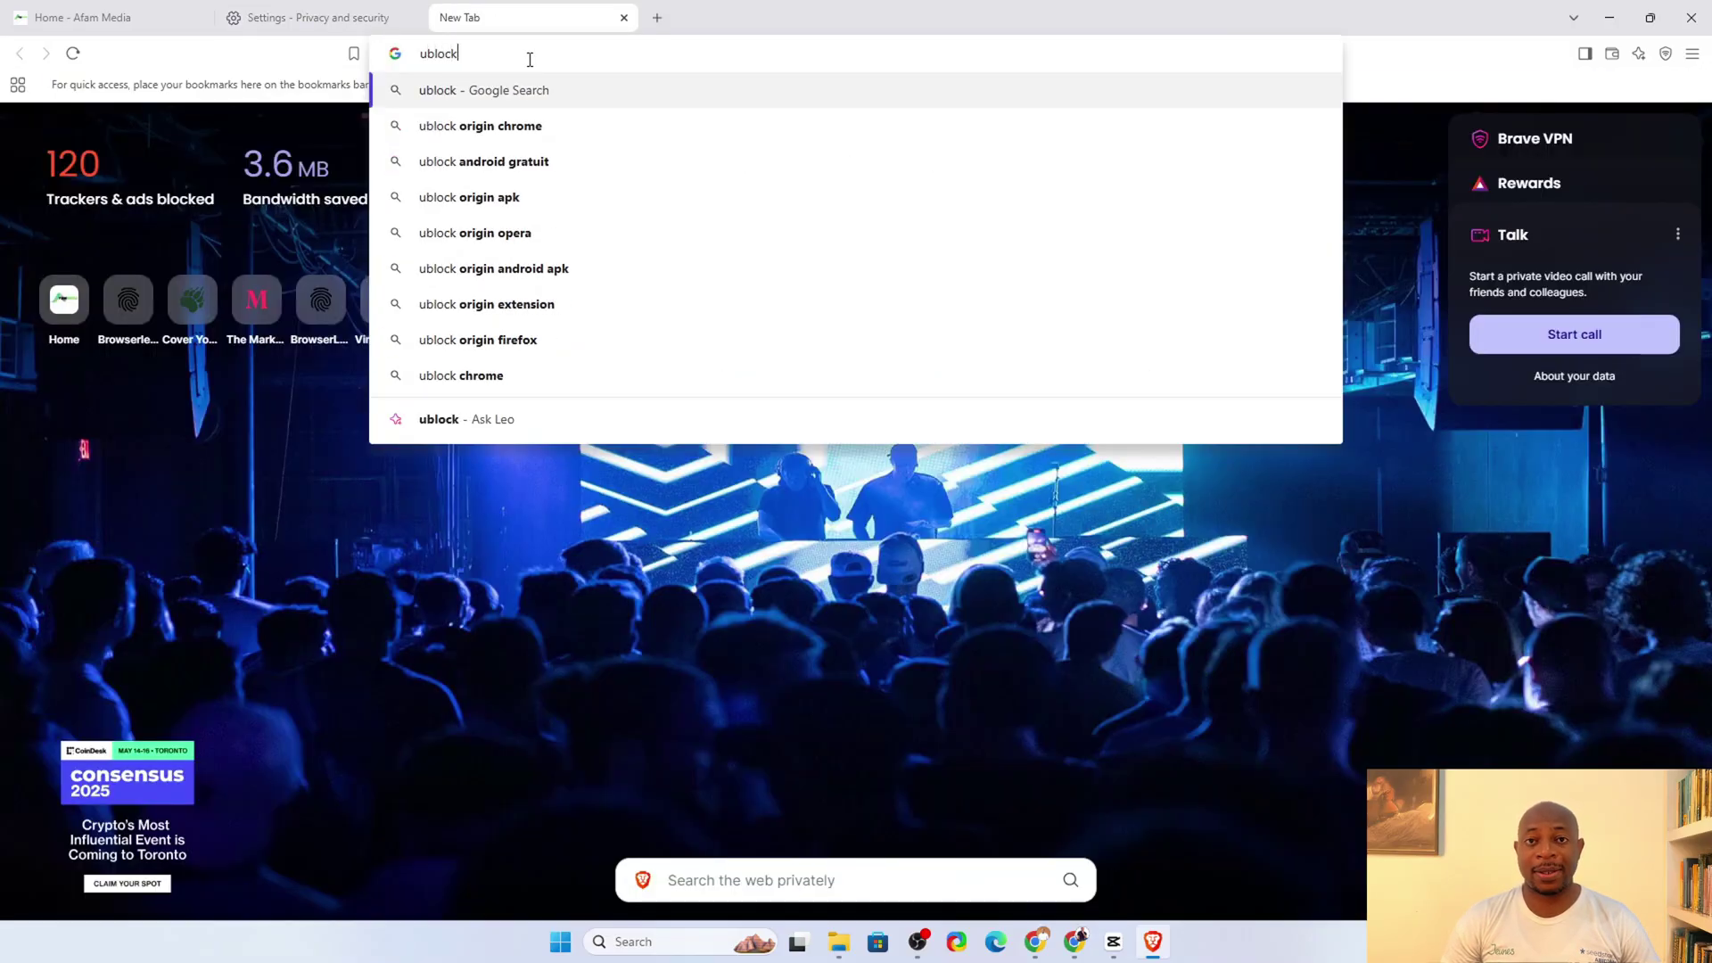
{"action": "type", "text": " orgin ex"}
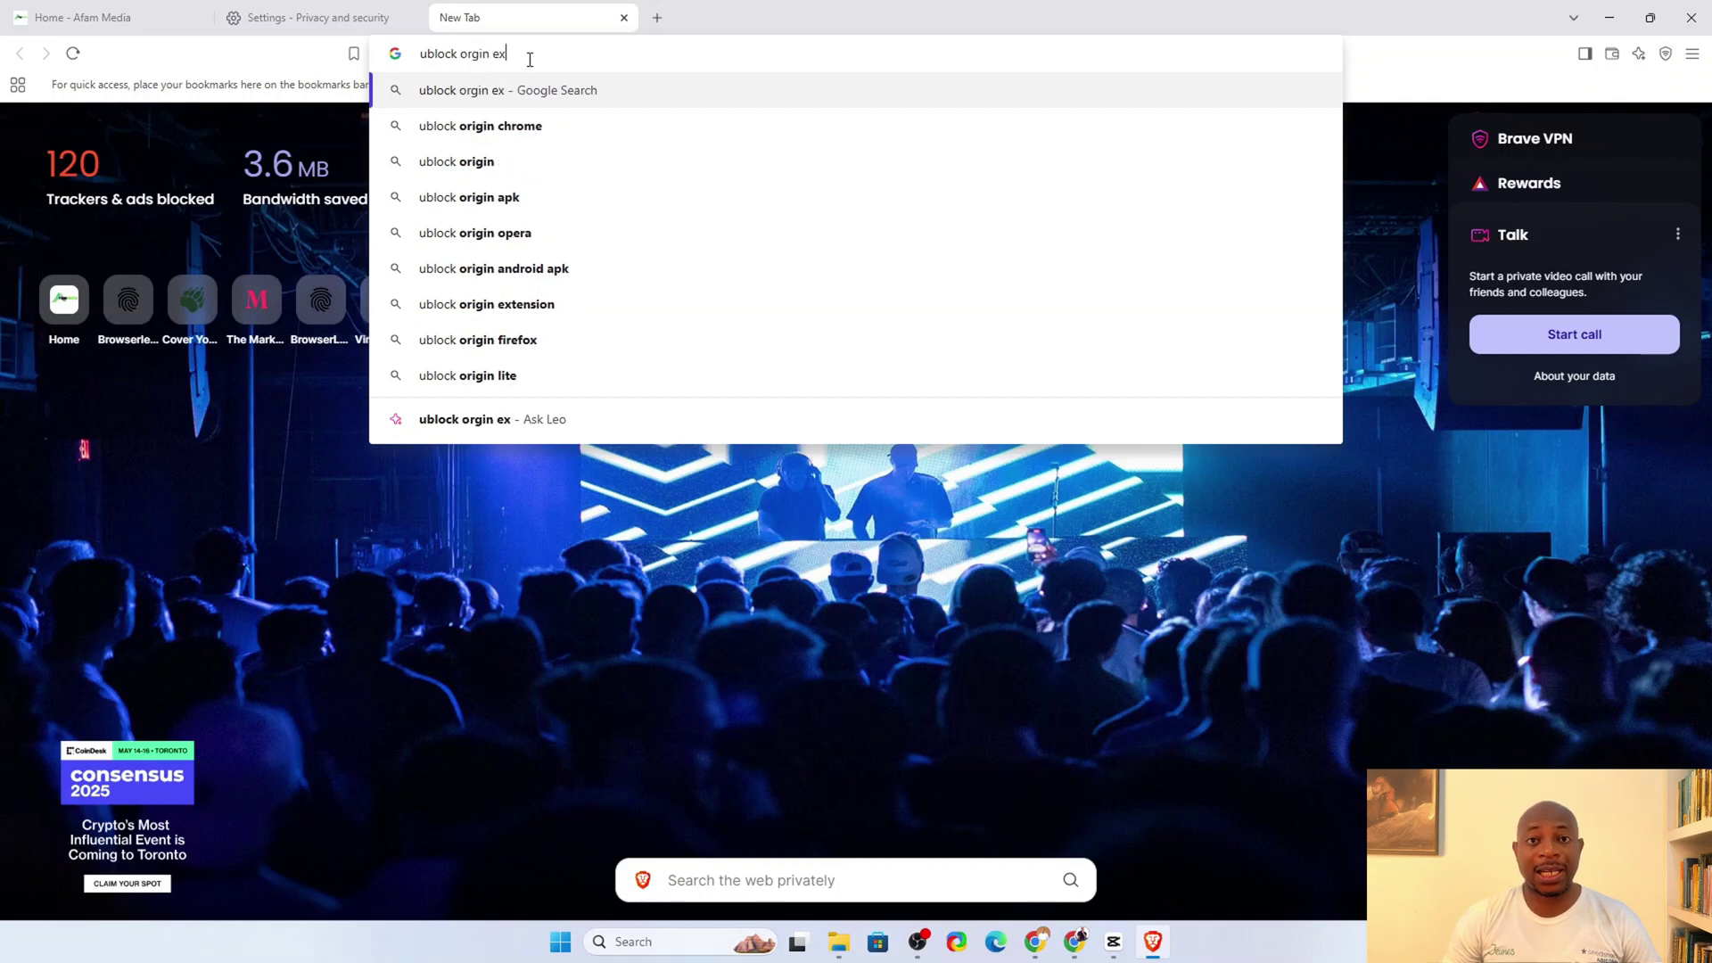
{"action": "type", "text": "tension"}
{"action": "key", "text": "Return"}
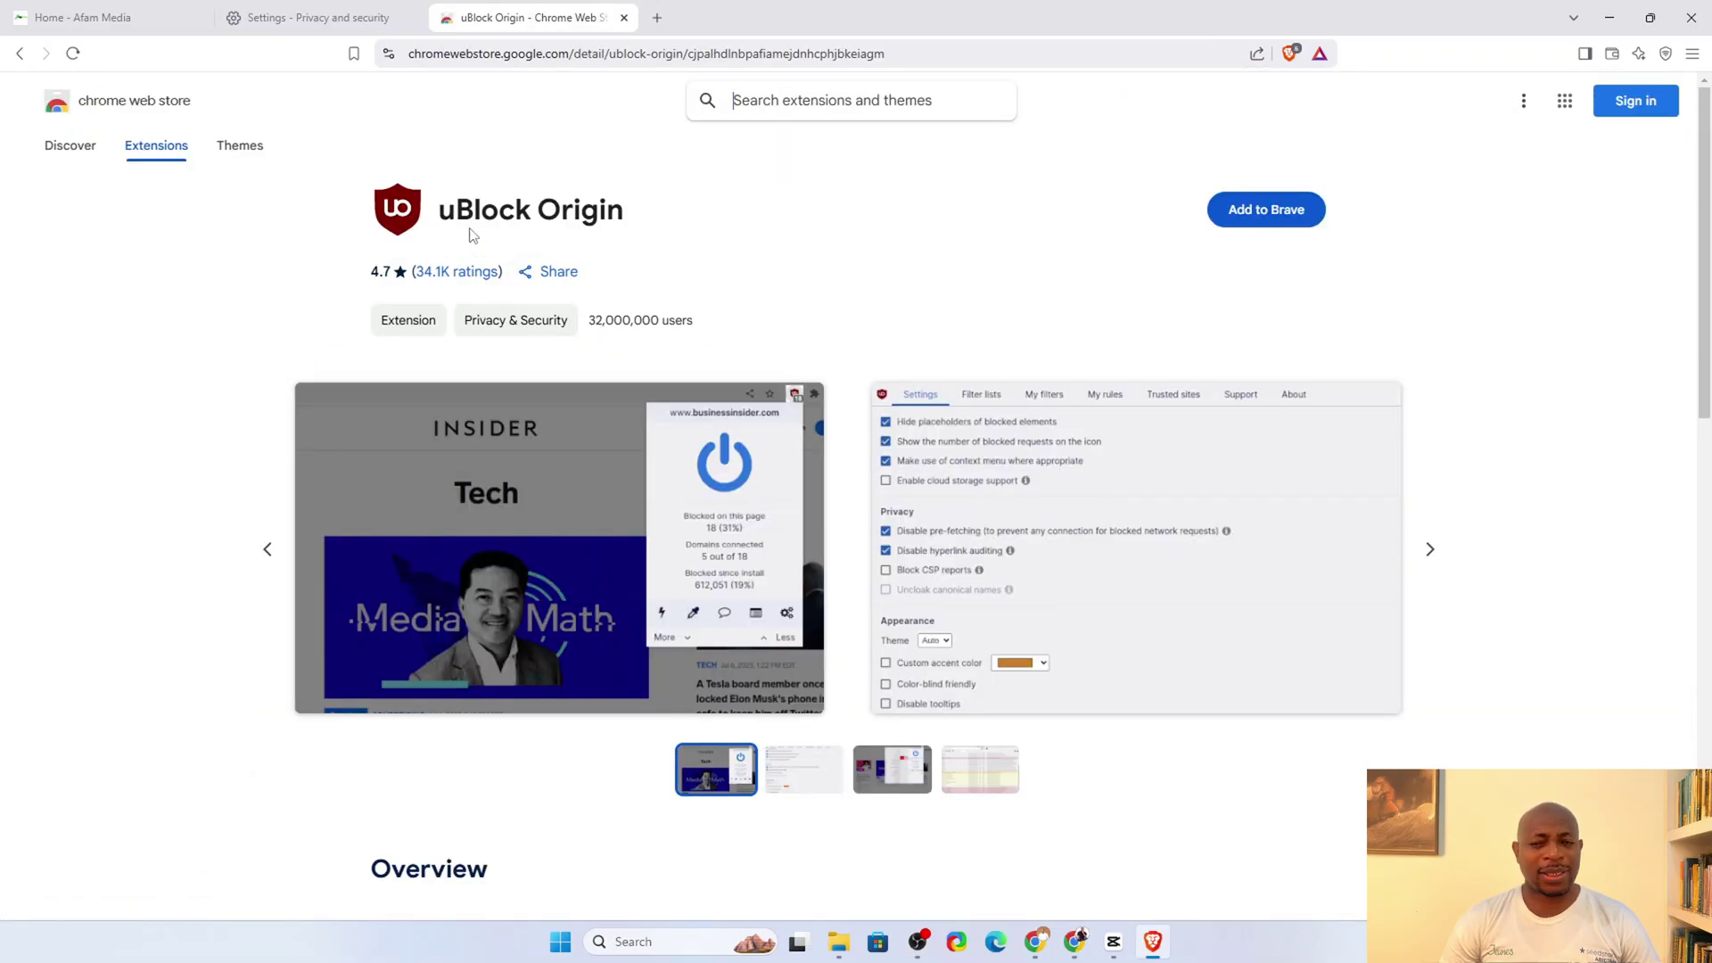
{"action": "left_click_drag", "start_coordinate": [700, 223], "coordinate": [416, 223]}
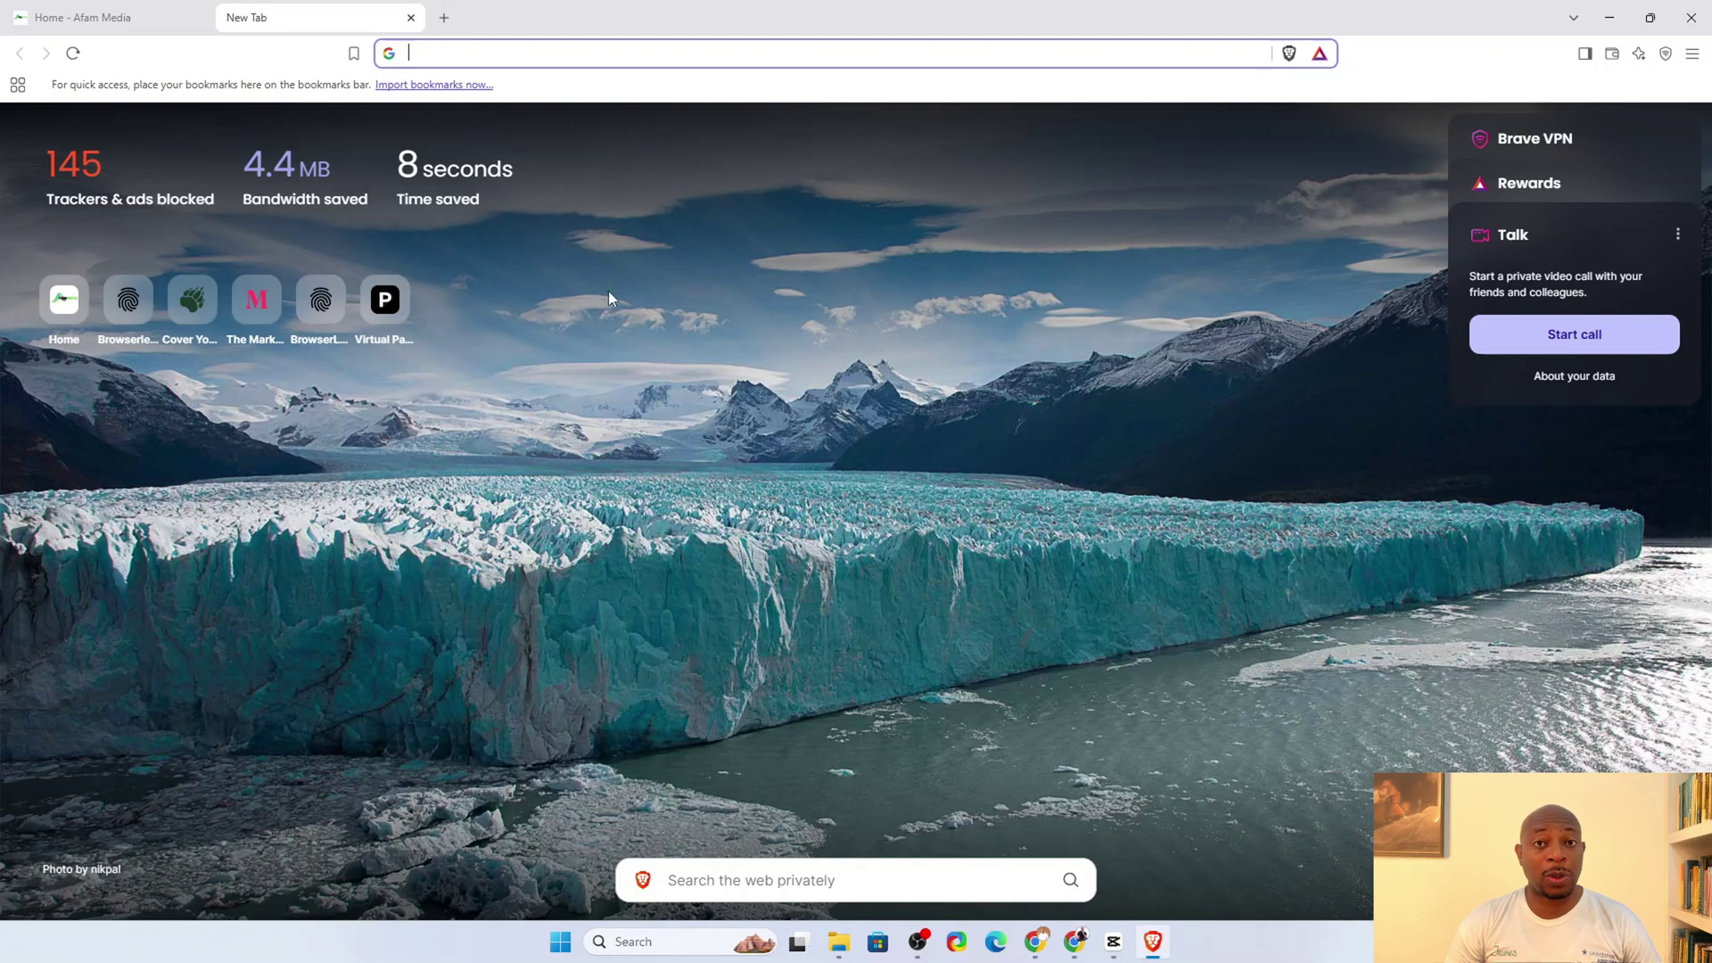
Search 'afammedia' on Startpage, then repeat the search in a private window
{"action": "left_click", "coordinate": [477, 63]}
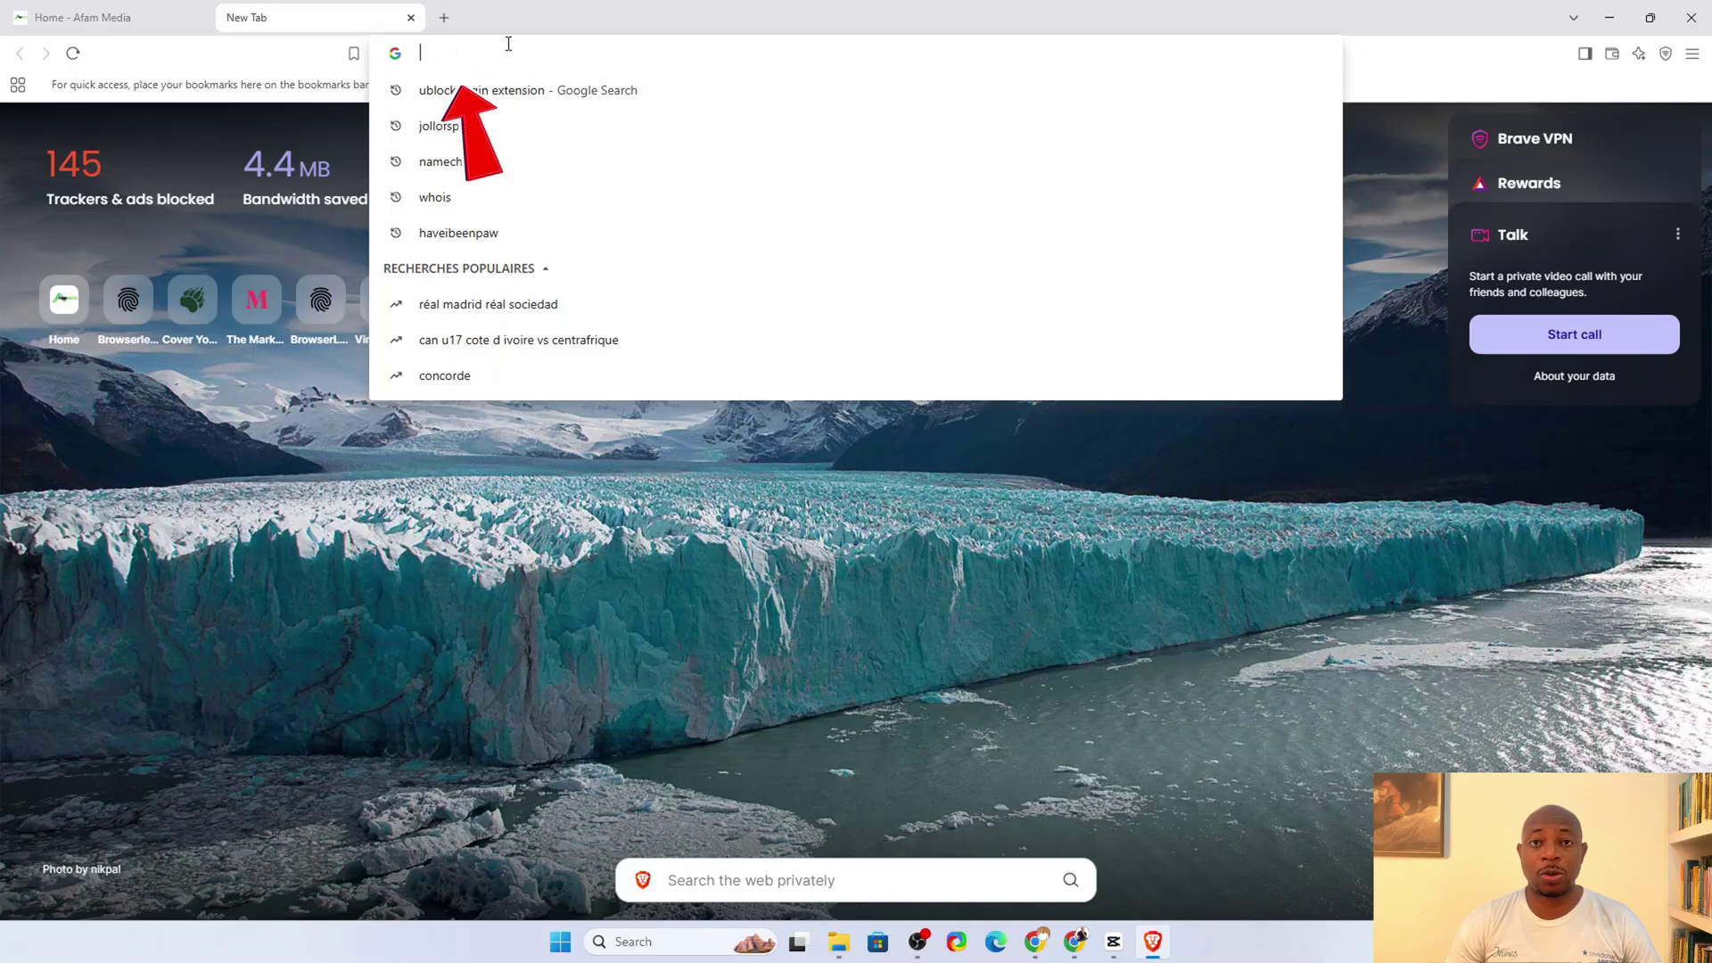
{"action": "left_click", "coordinate": [756, 882]}
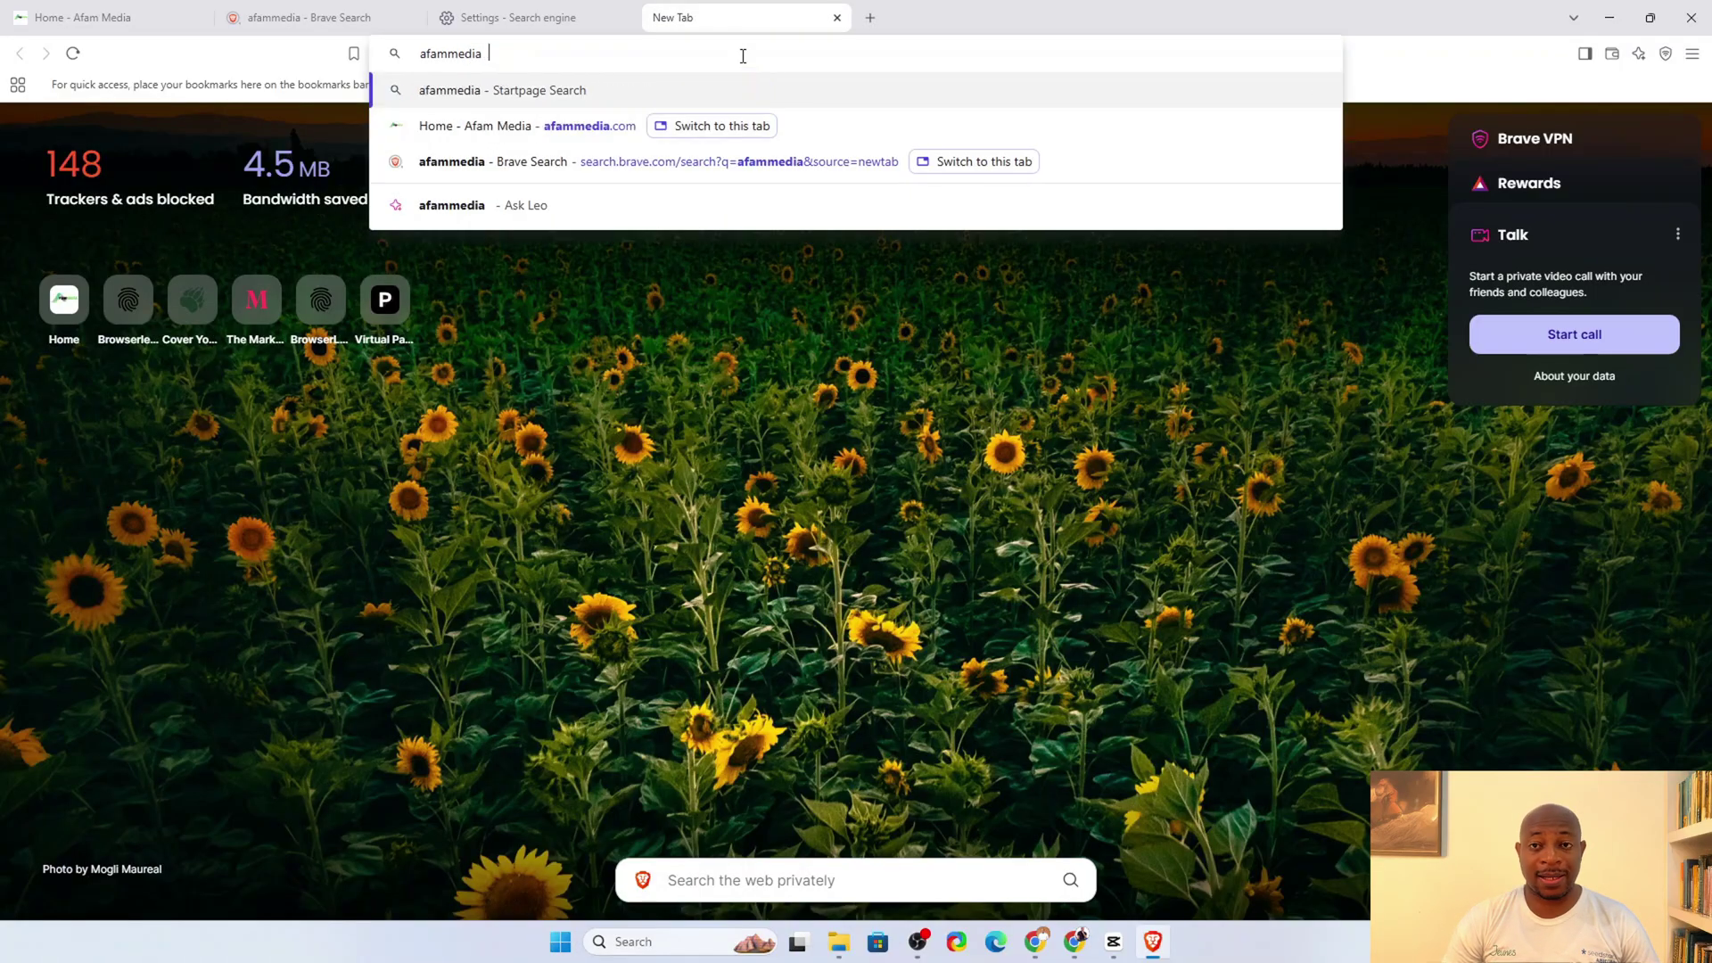
{"action": "key", "text": "Return"}
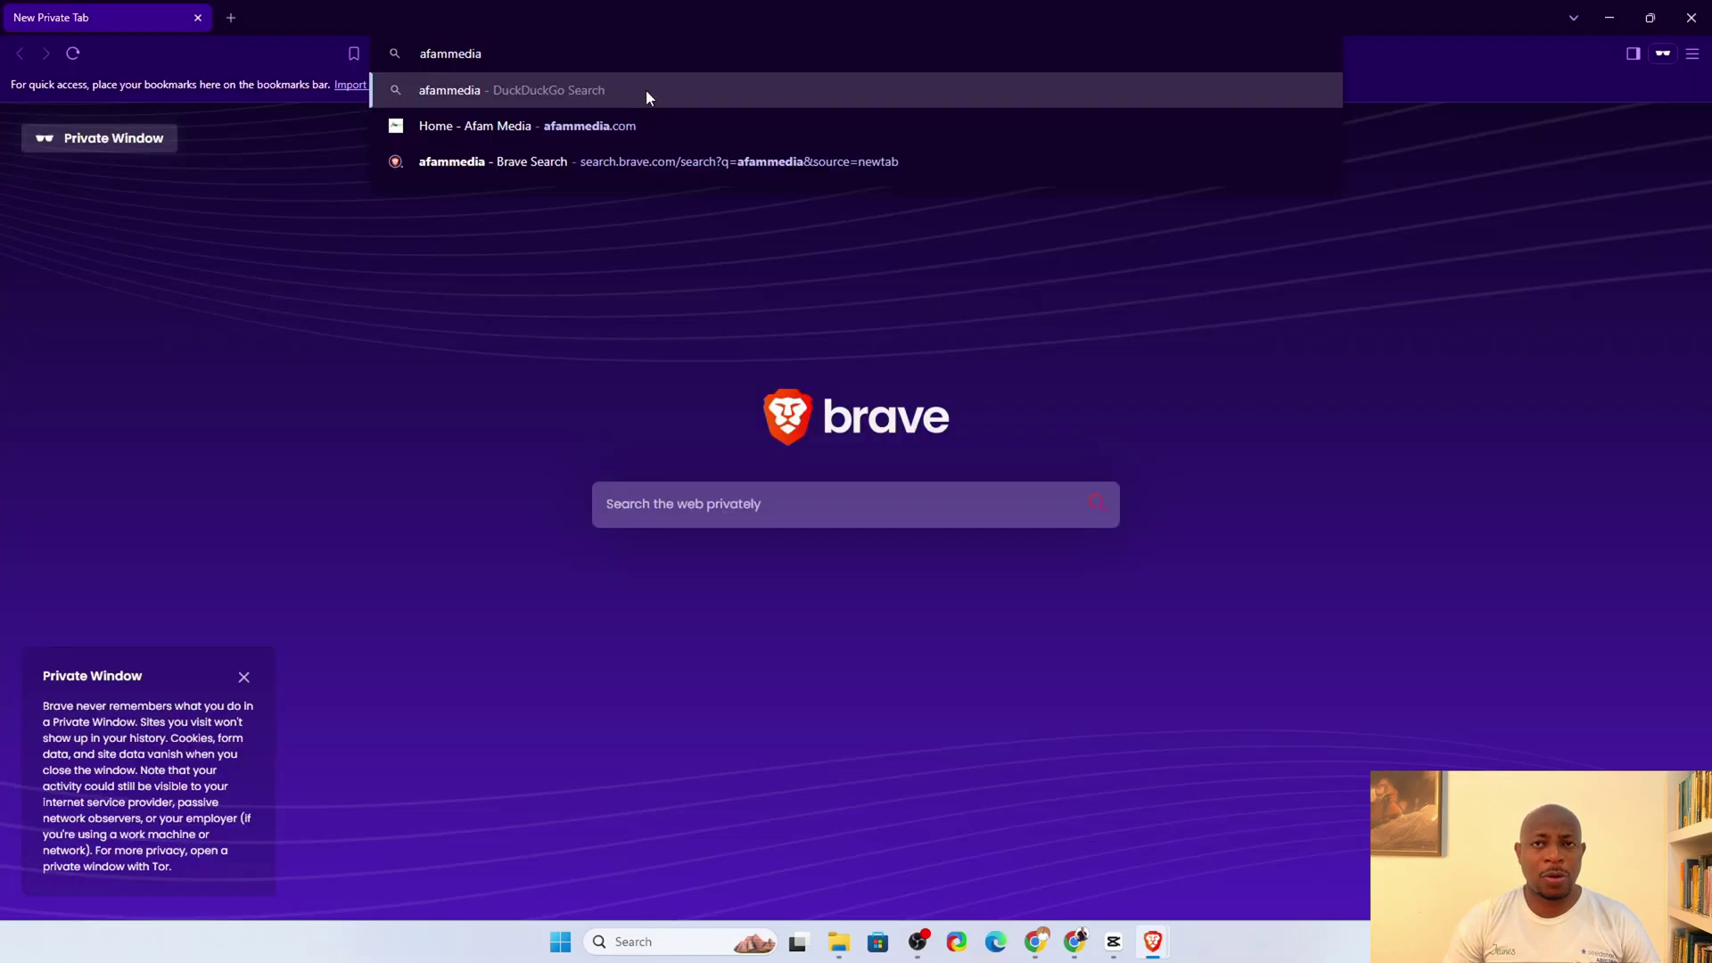
{"action": "key", "text": "Return"}
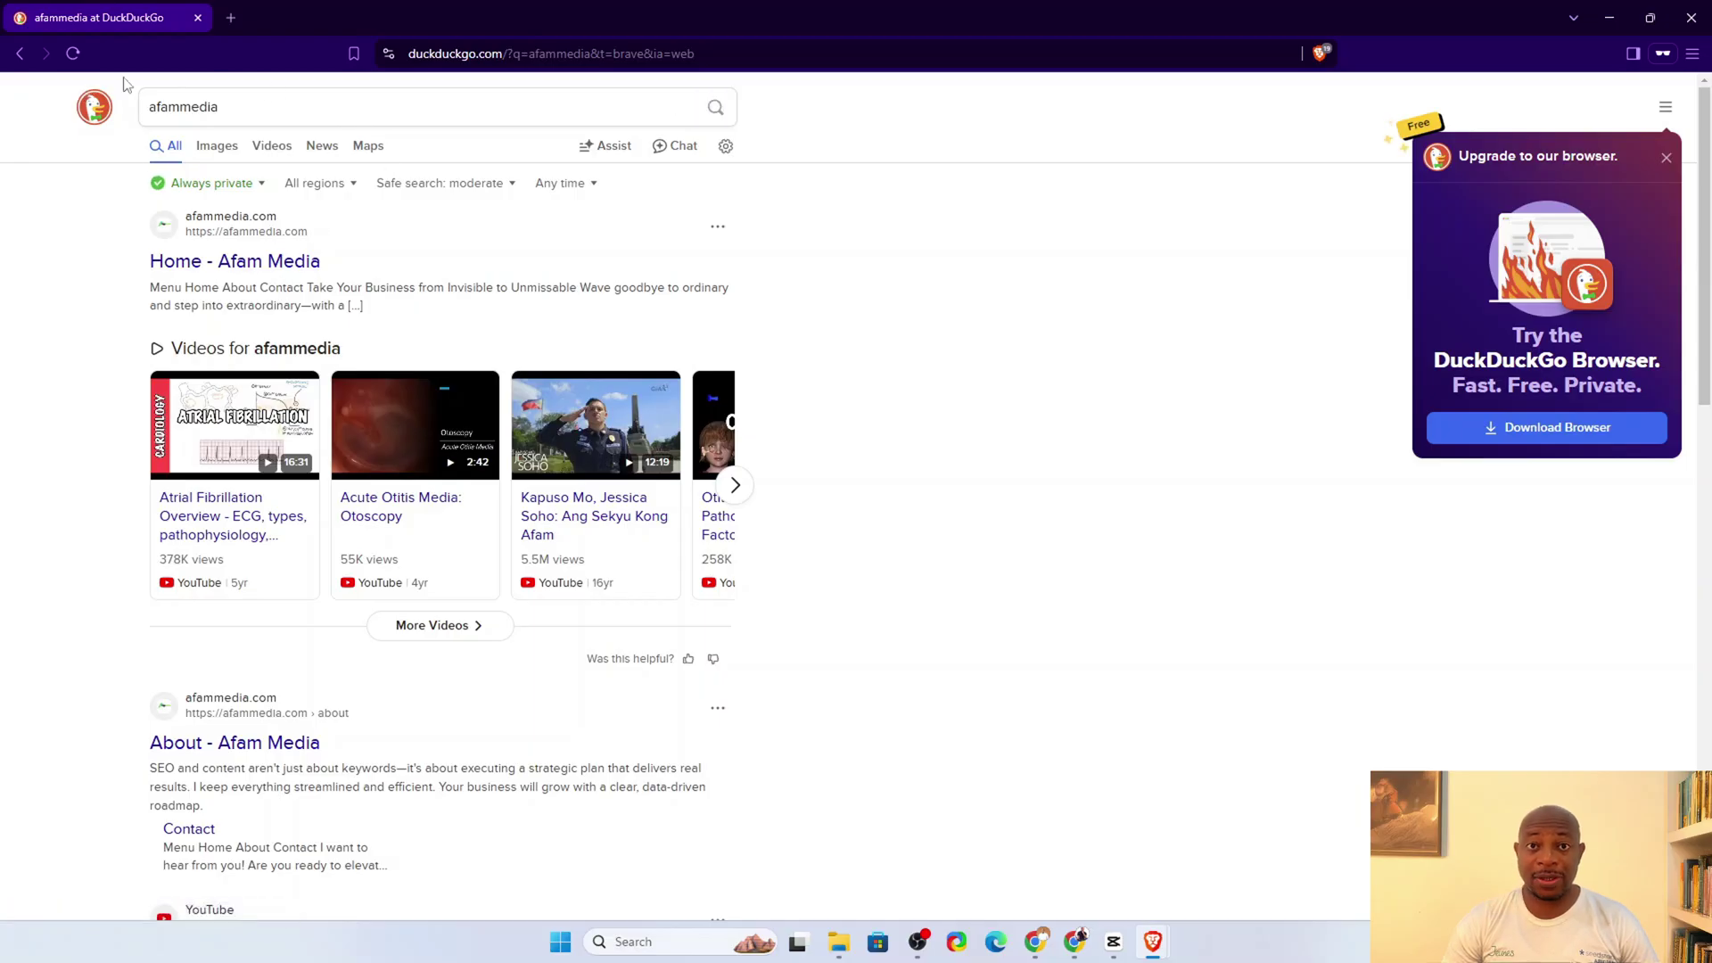
Scroll through the afammedia DuckDuckGo results, then click the DuckDuckGo logo
{"action": "scroll", "coordinate": [348, 222], "scroll_direction": "down", "scroll_amount": 3}
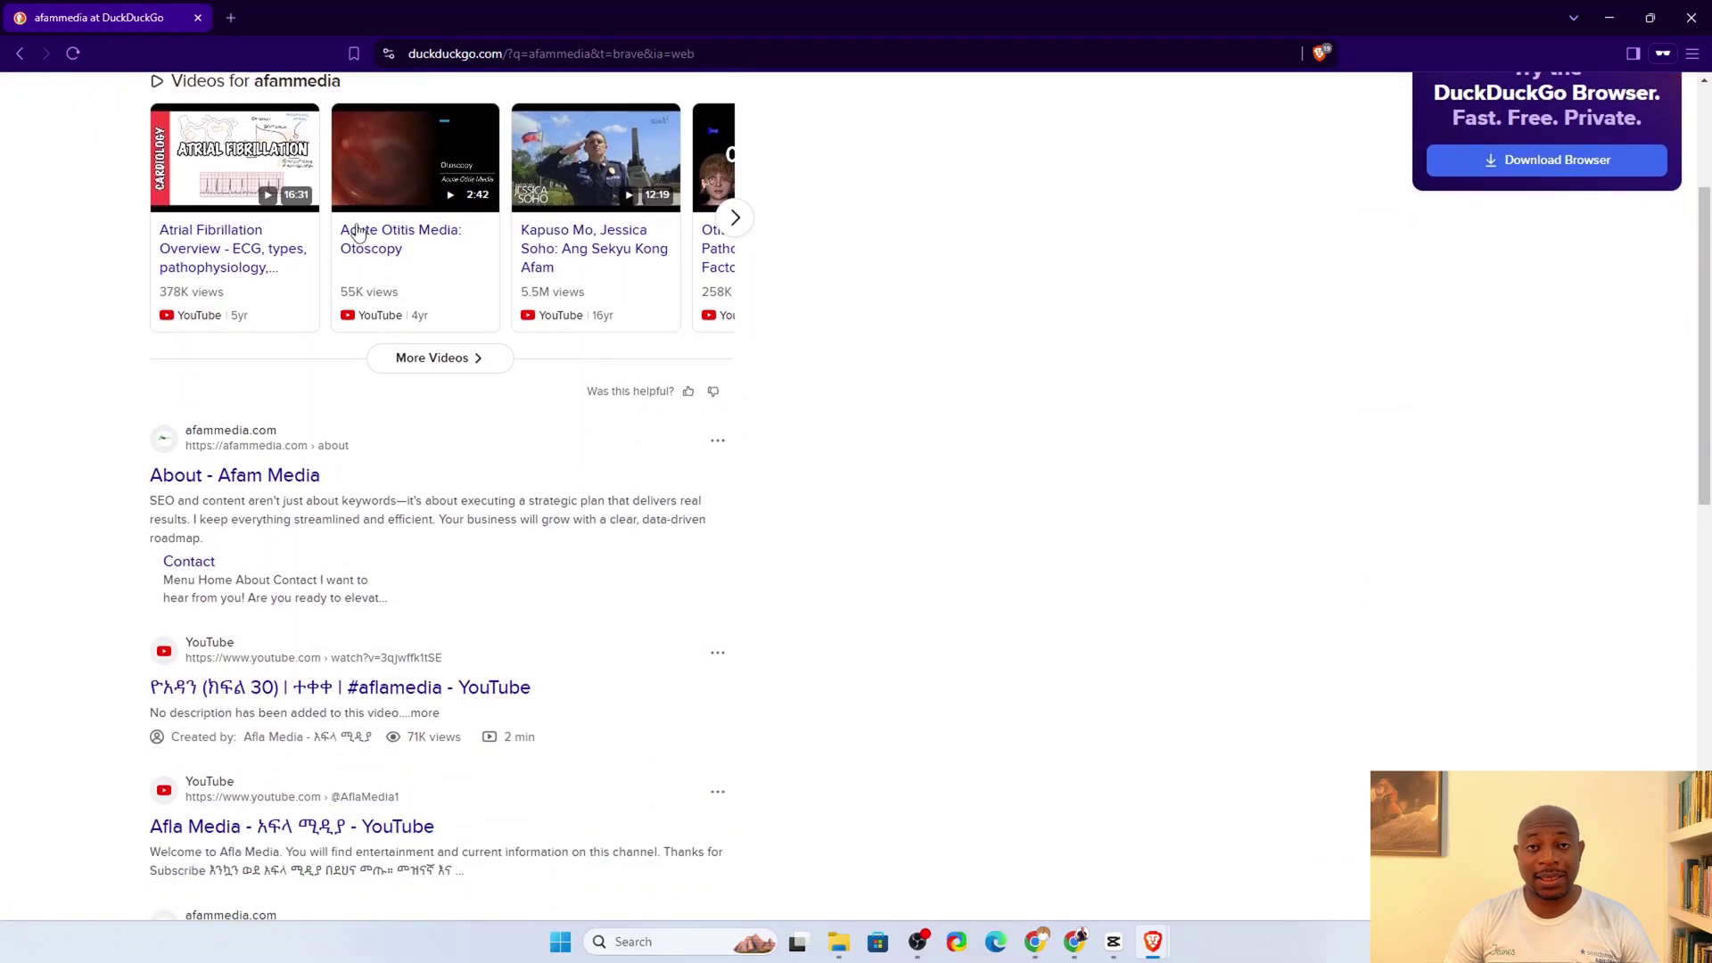
{"action": "scroll", "coordinate": [334, 228], "scroll_direction": "up", "scroll_amount": 3}
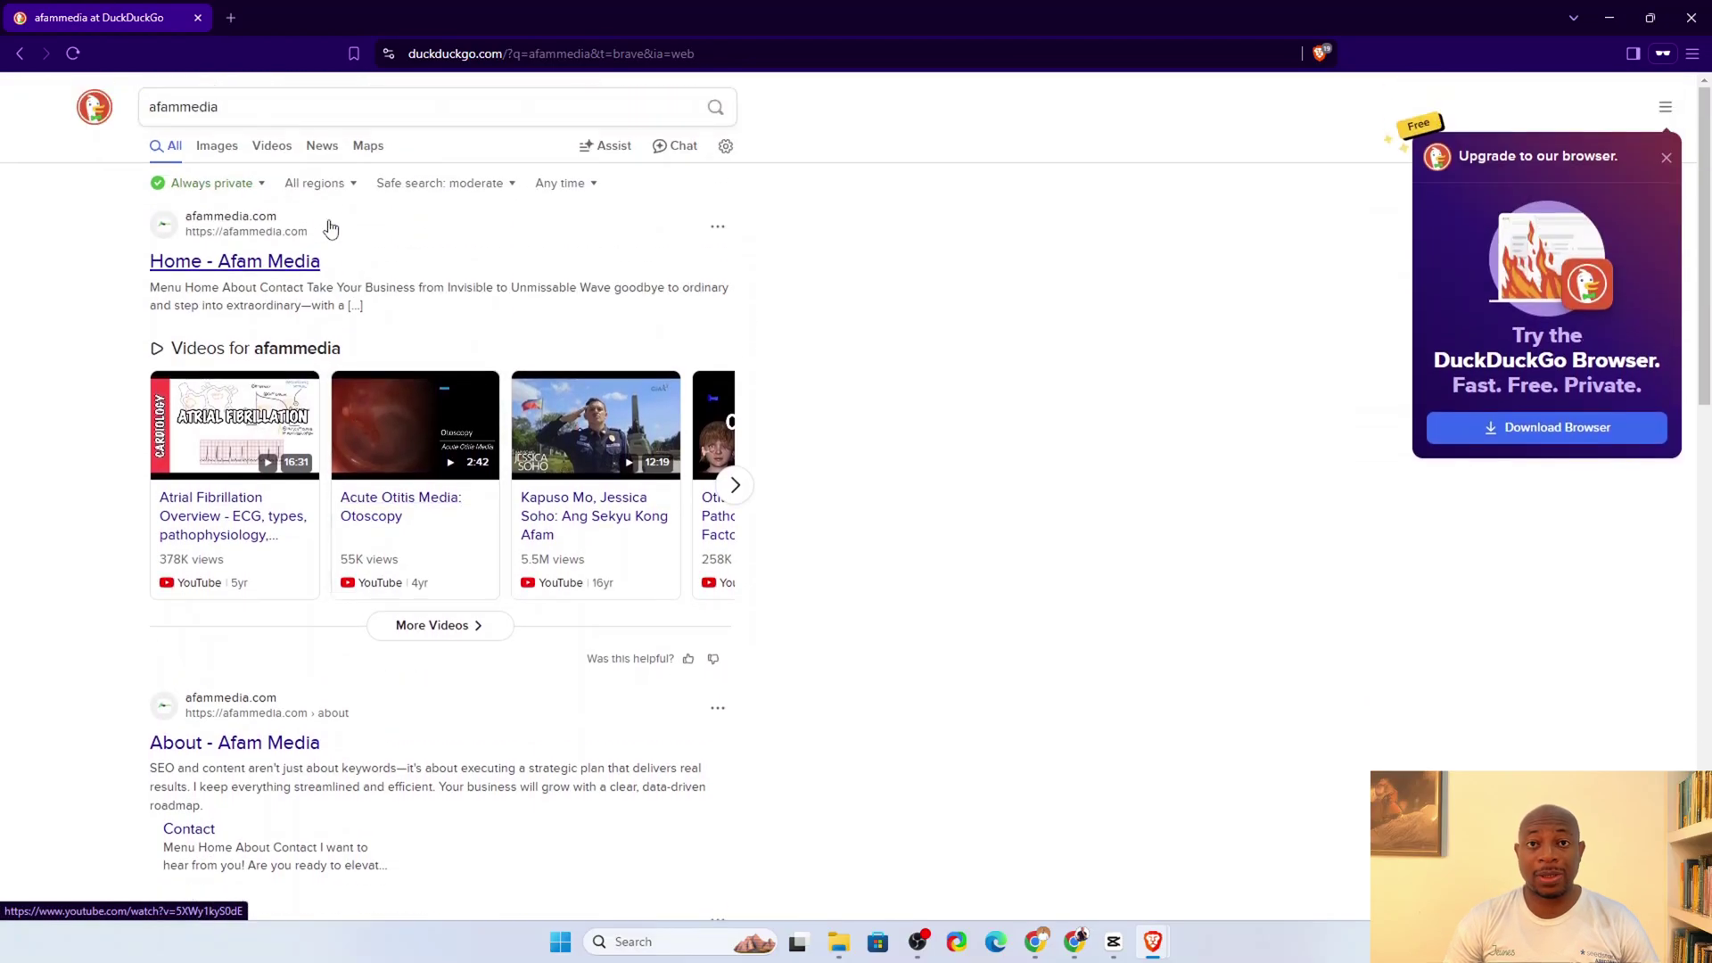
{"action": "left_click", "coordinate": [98, 108]}
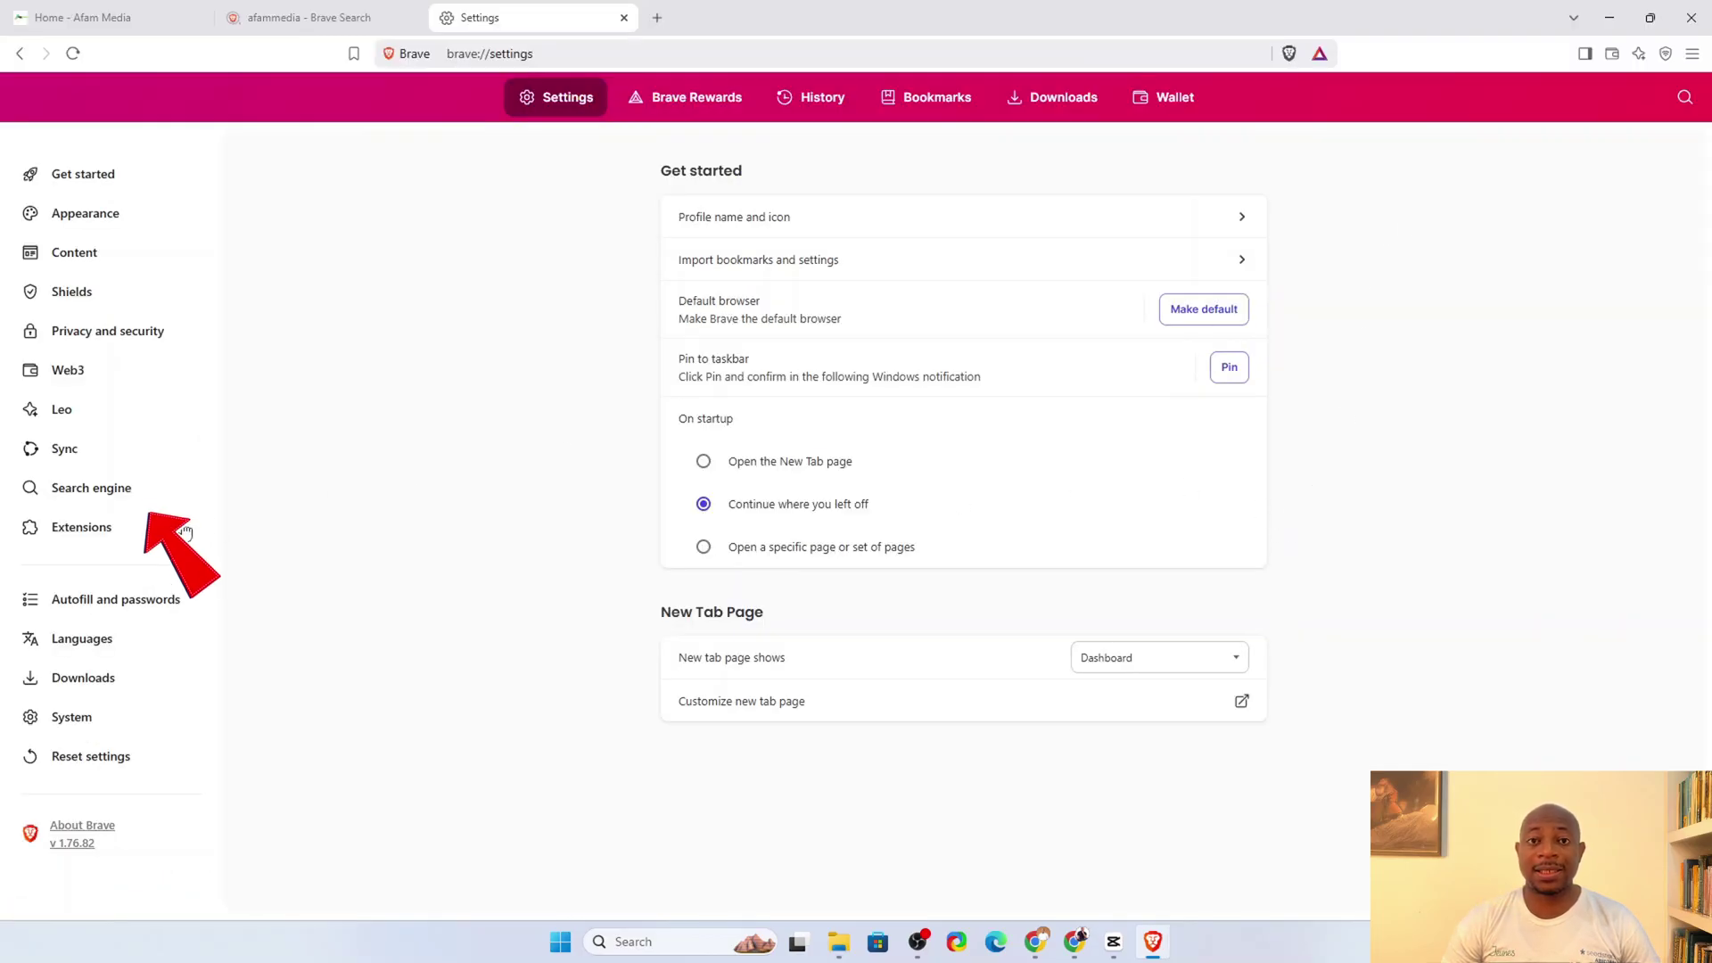
Change the normal-window search engine to DuckDuckGo and set it as default
{"action": "left_click", "coordinate": [126, 496]}
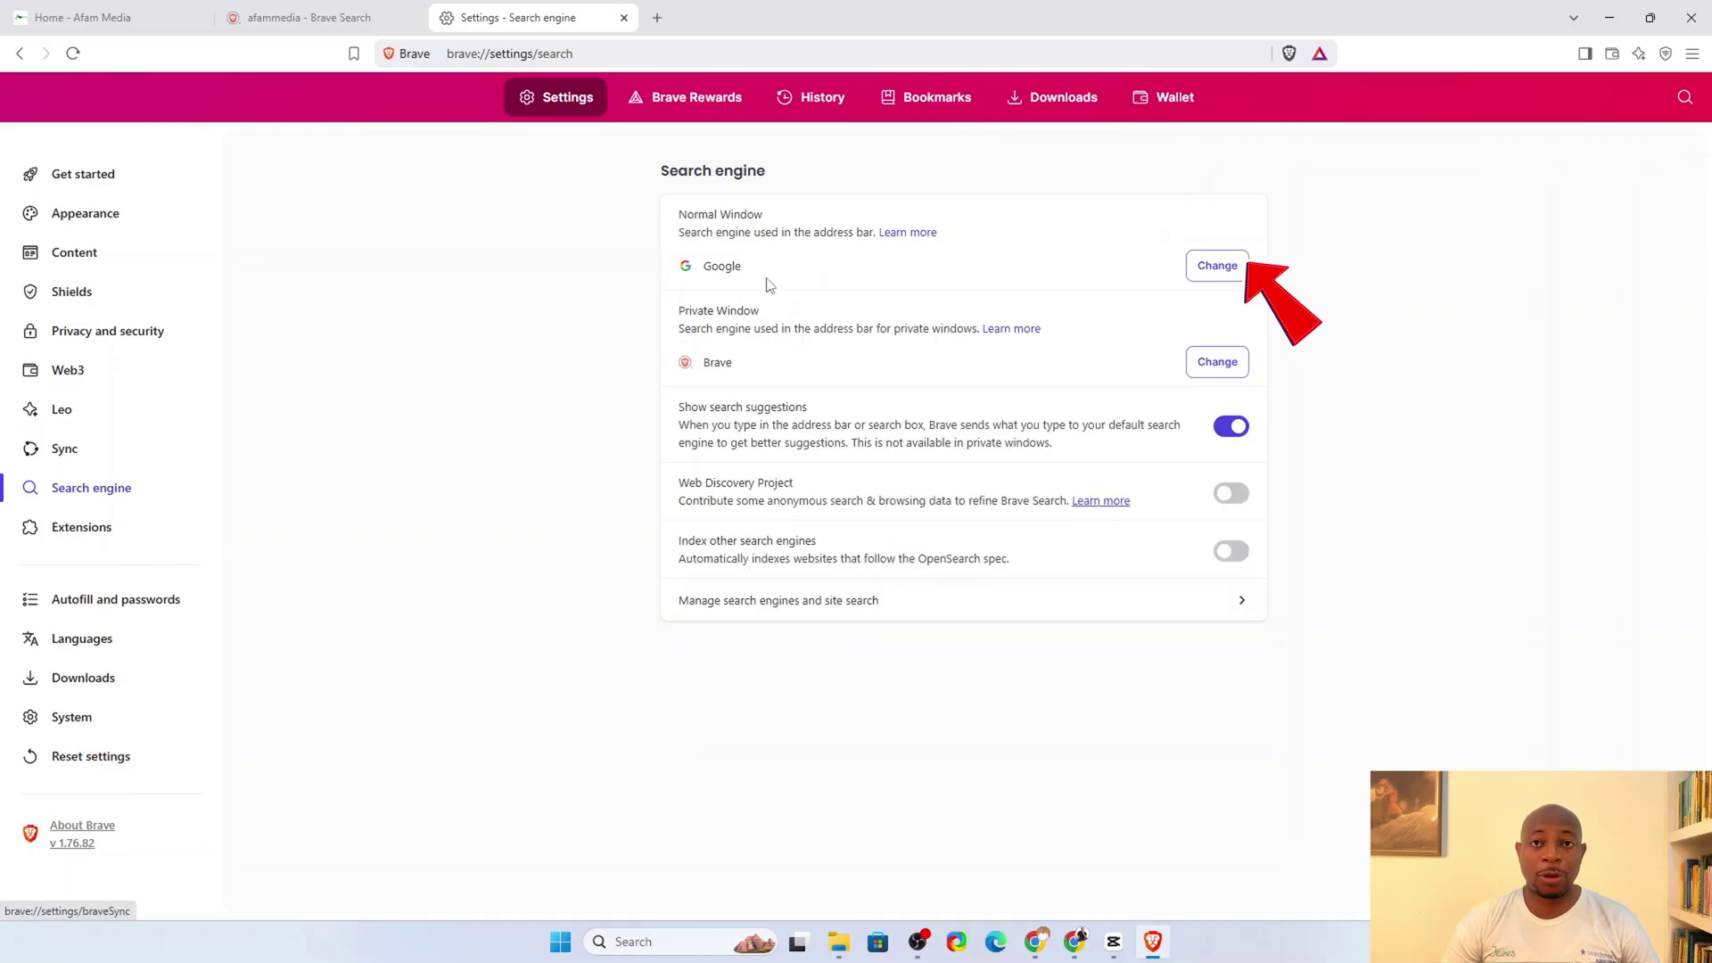
{"action": "left_click", "coordinate": [1205, 271]}
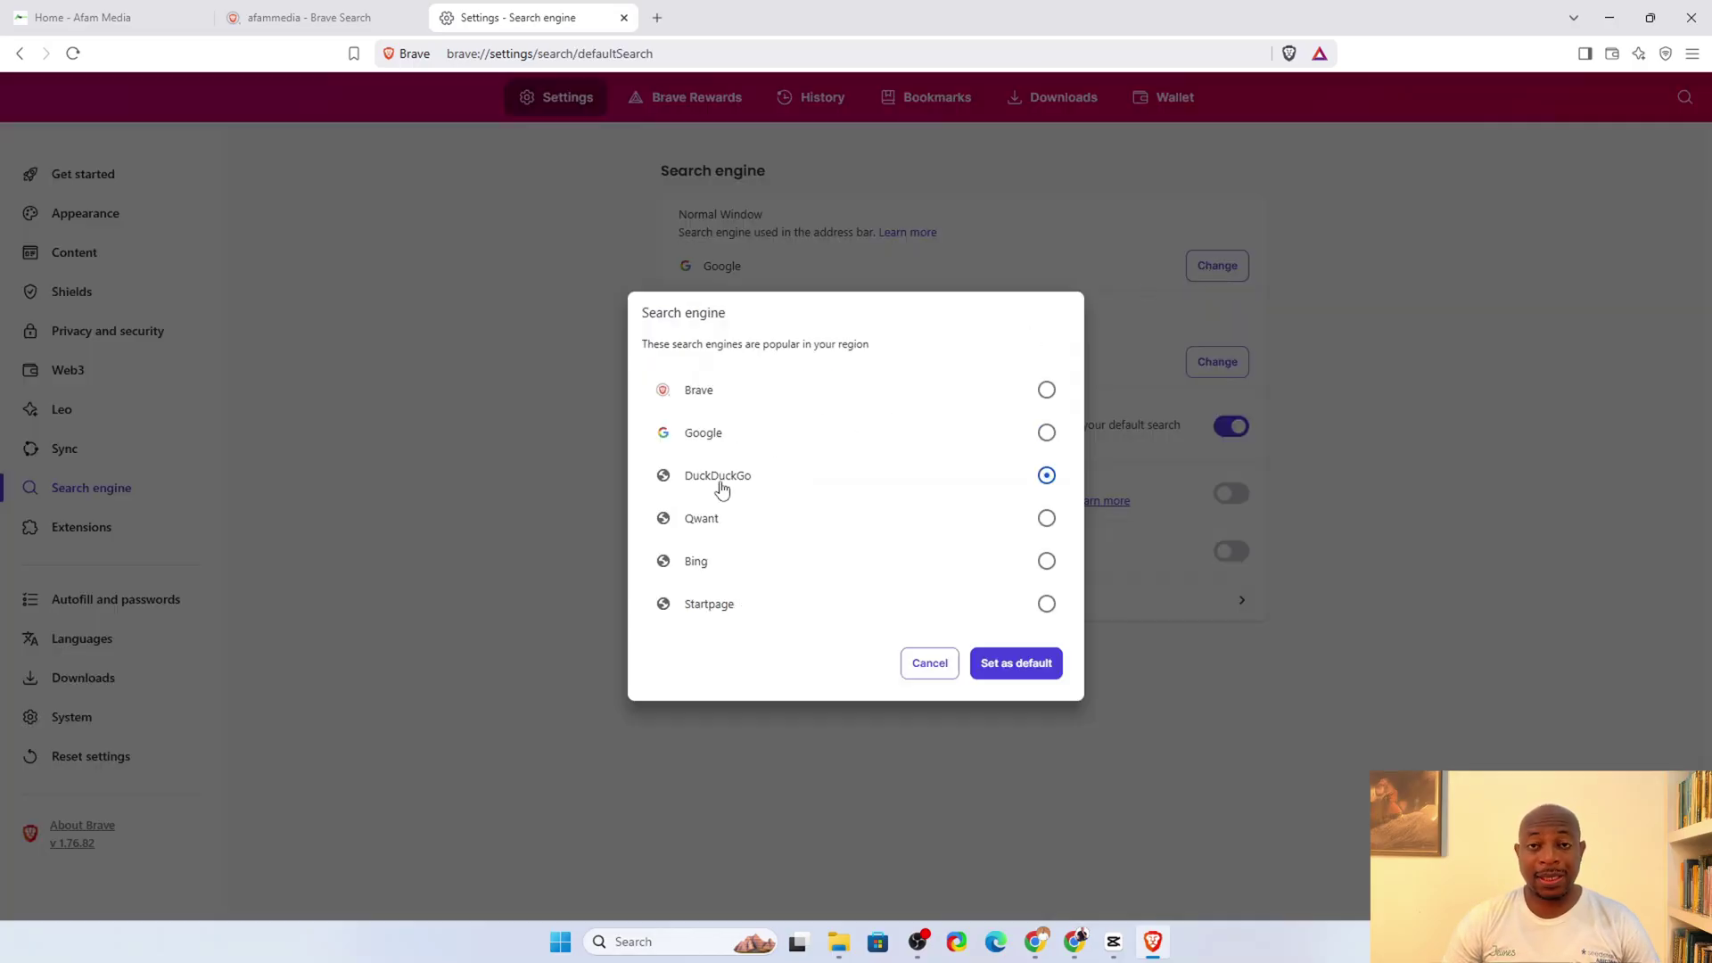
{"action": "left_click", "coordinate": [1000, 664]}
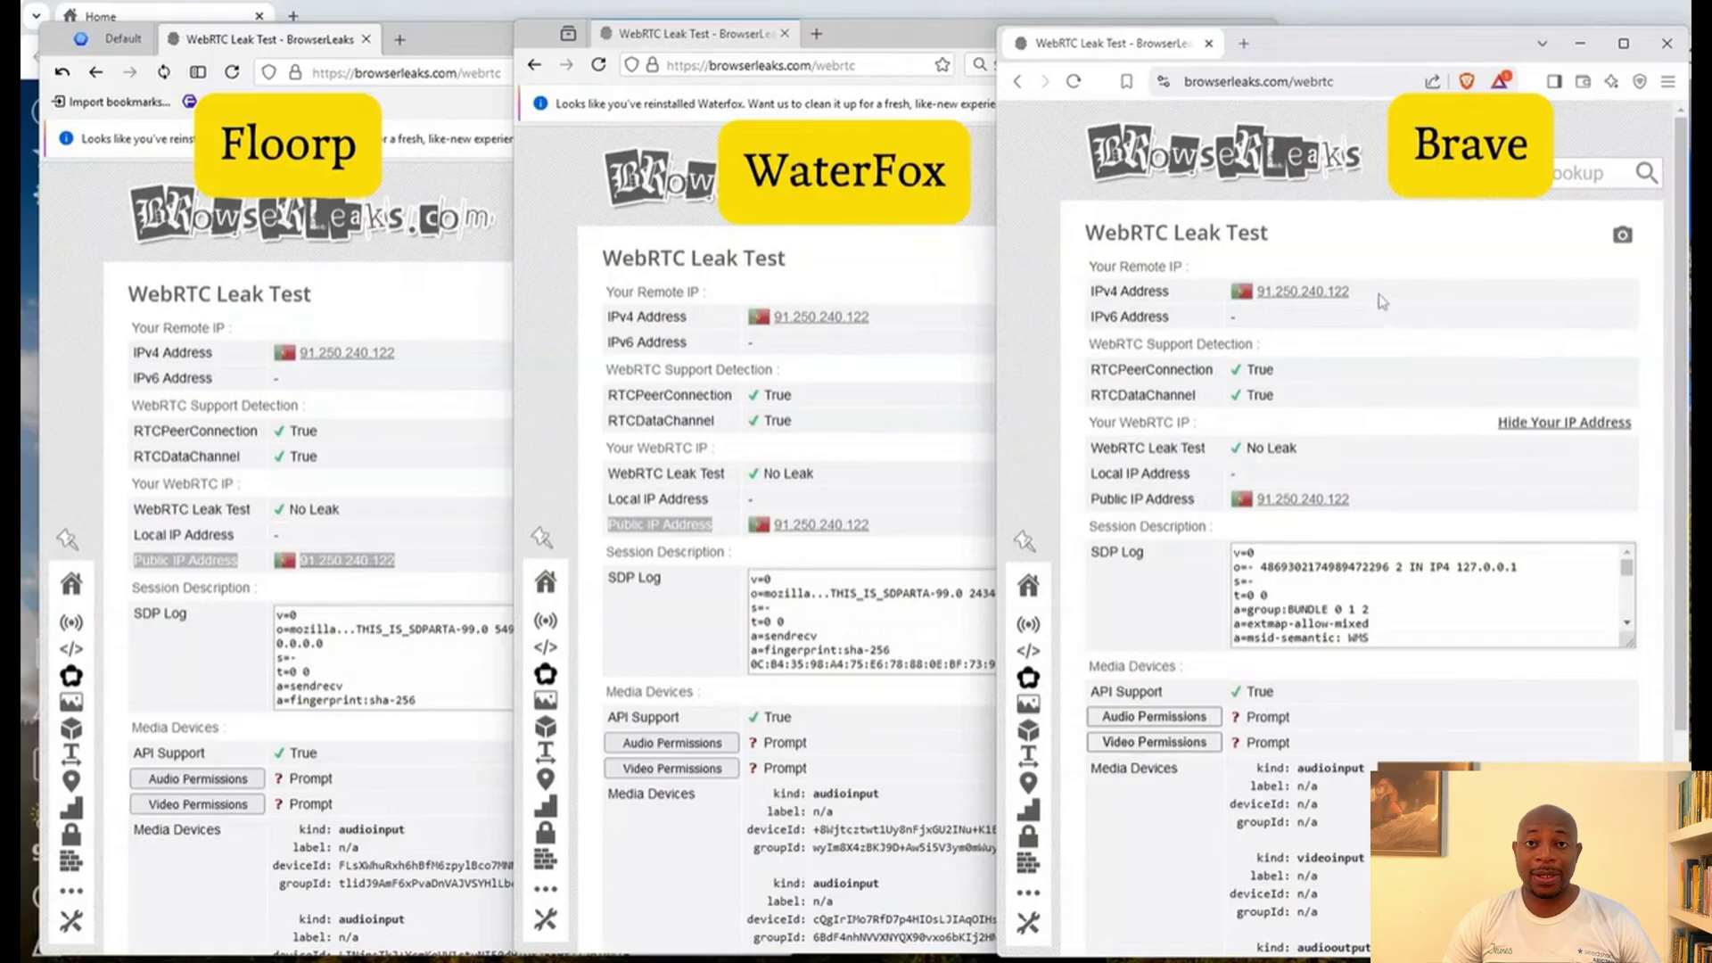
Select Brave's public IPv4 address, then highlight the No Leak and Local IP Address rows
{"action": "double_click", "coordinate": [1330, 294]}
{"action": "left_click", "coordinate": [1230, 304]}
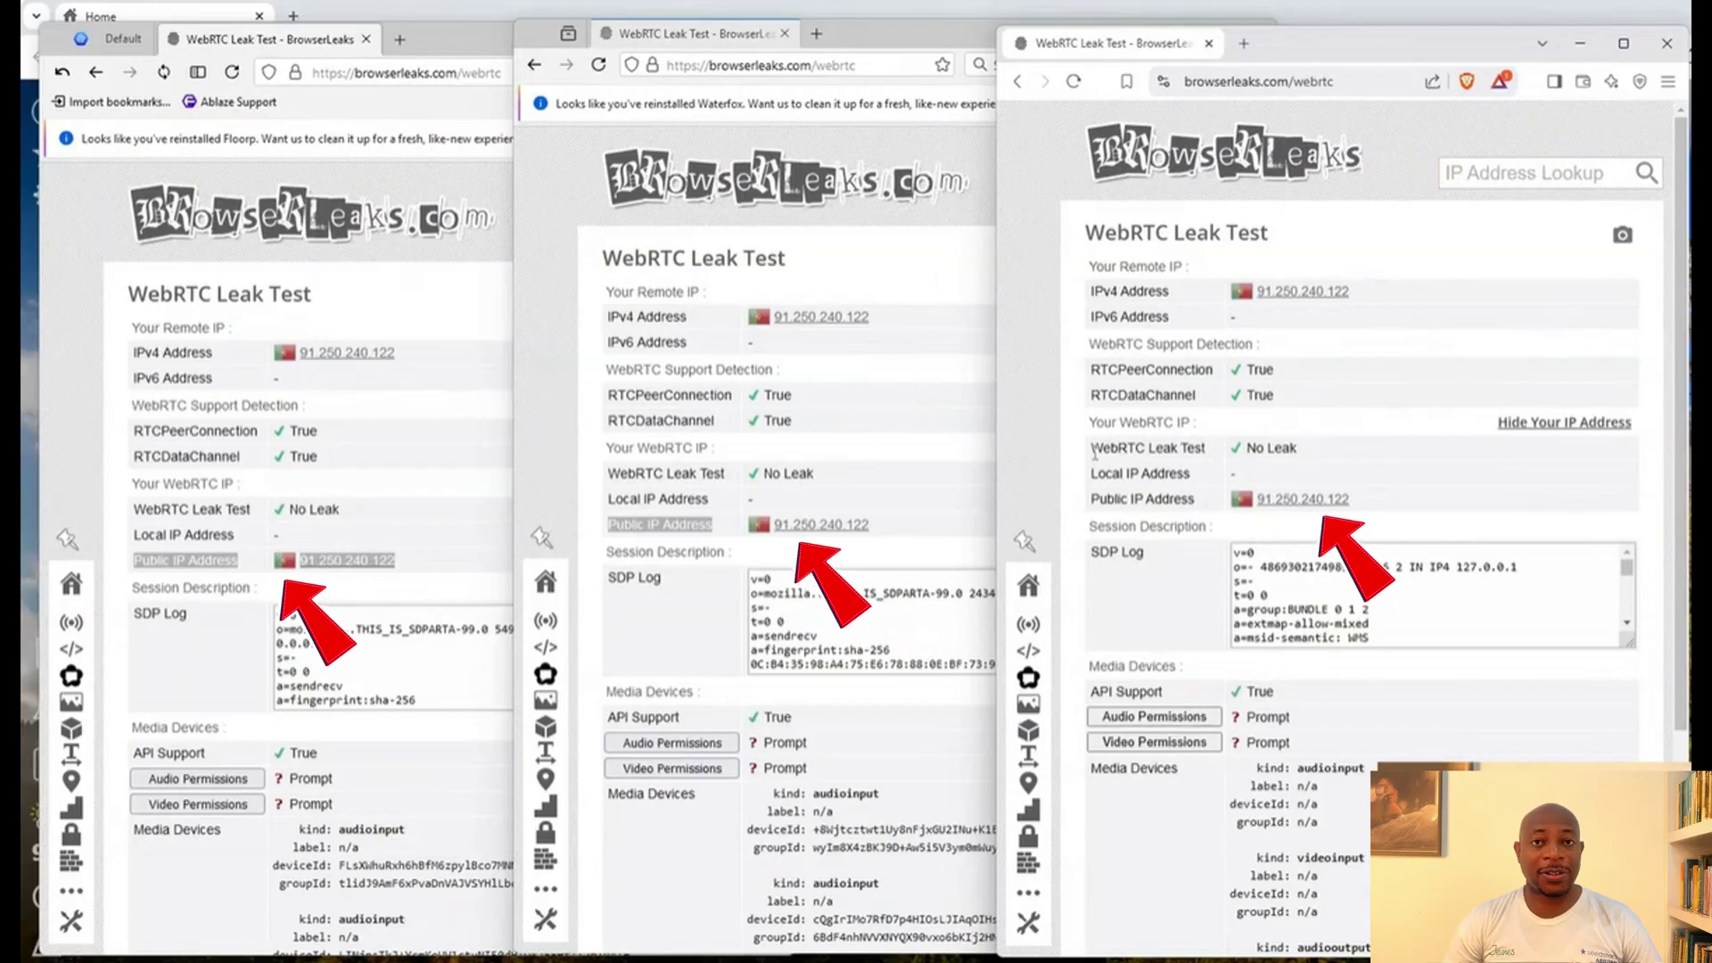
{"action": "left_click_drag", "start_coordinate": [1094, 455], "coordinate": [1192, 472]}
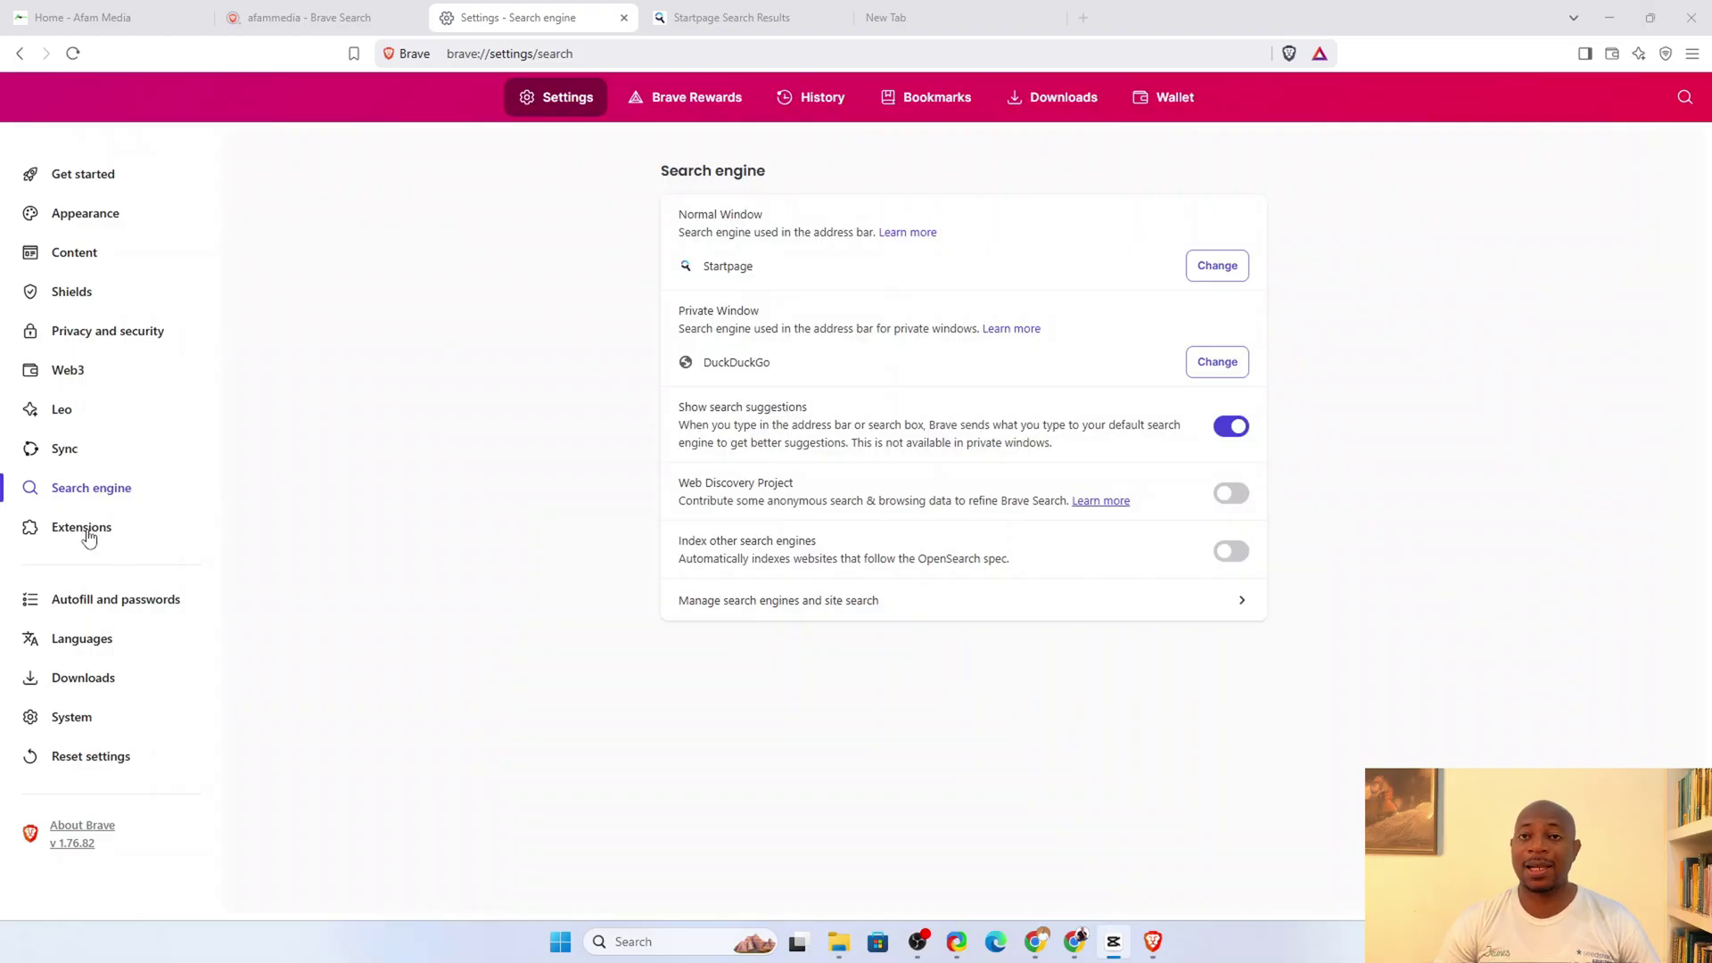
Under Privacy and security, choose Disable non-proxied UDP as the WebRTC IP handling policy
{"action": "left_click", "coordinate": [132, 346]}
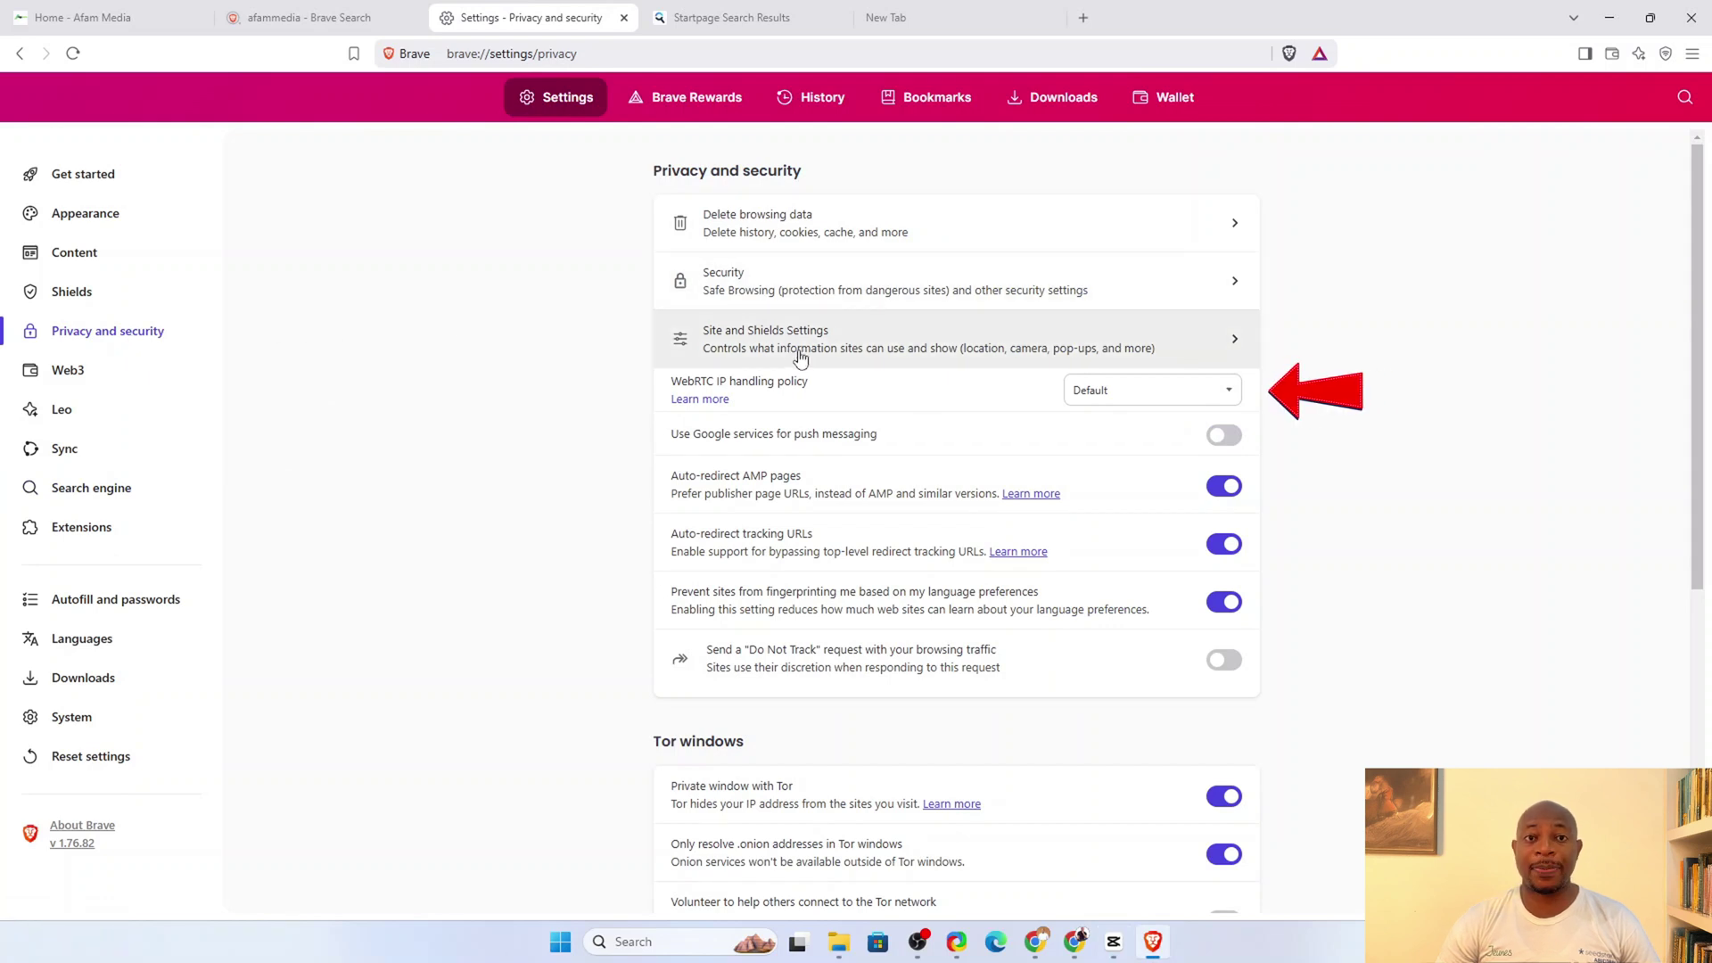
{"action": "left_click", "coordinate": [1126, 392]}
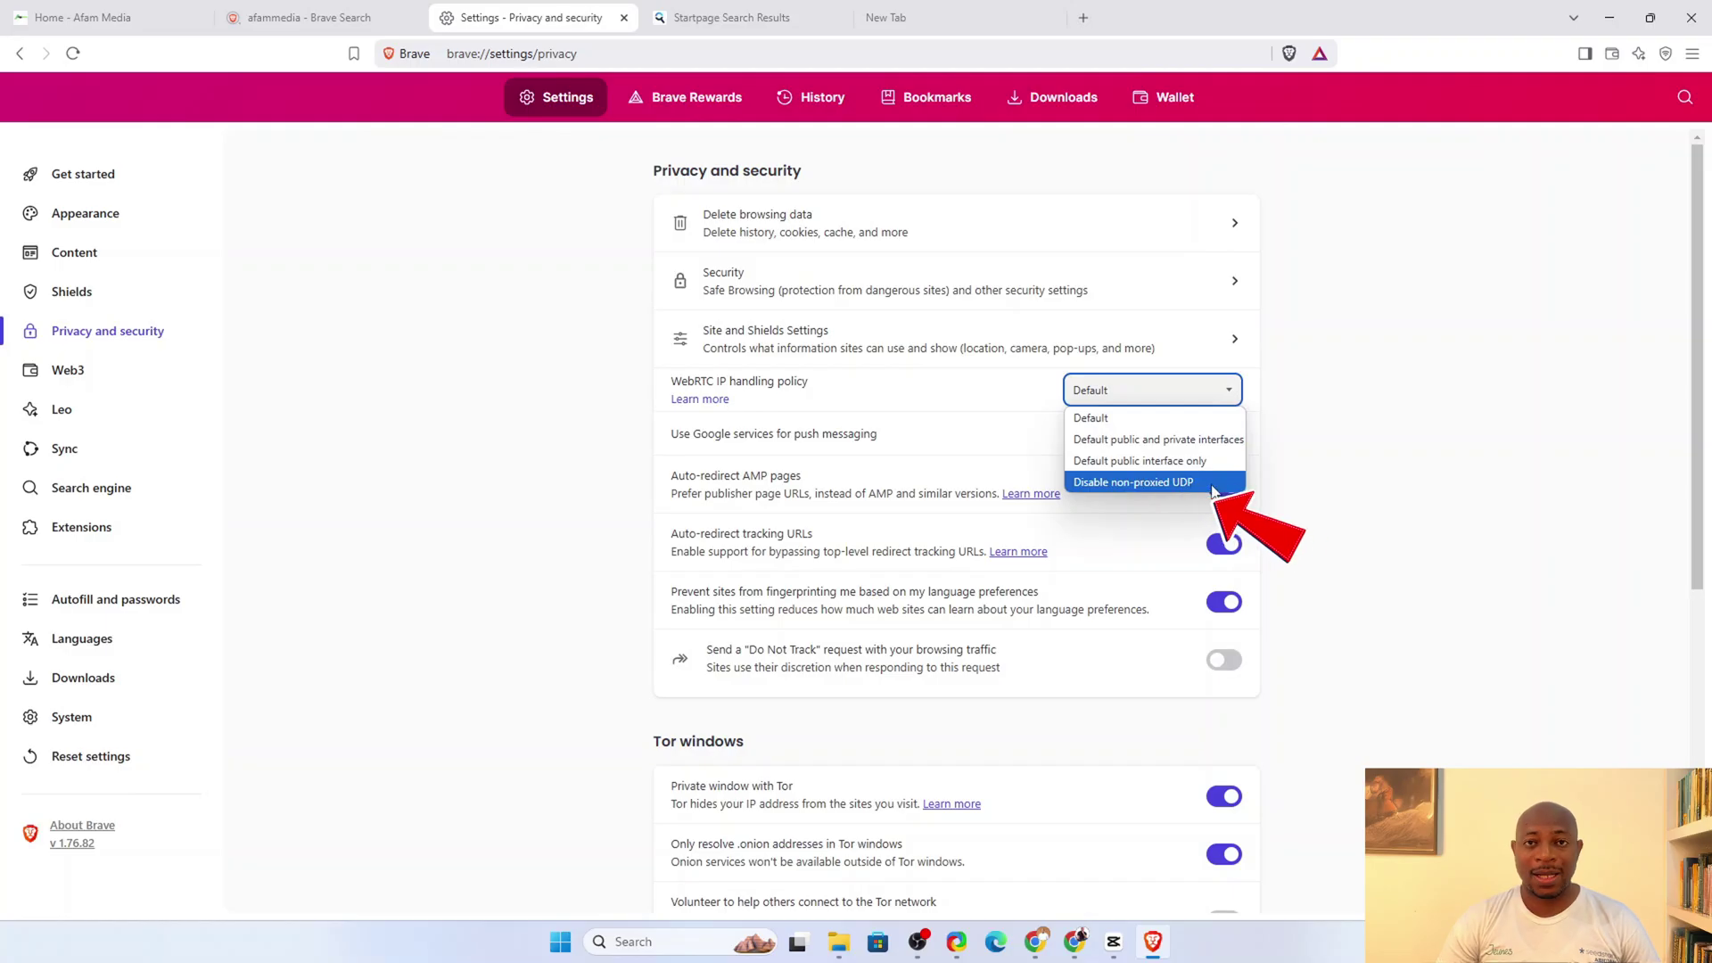
{"action": "left_click", "coordinate": [1134, 481]}
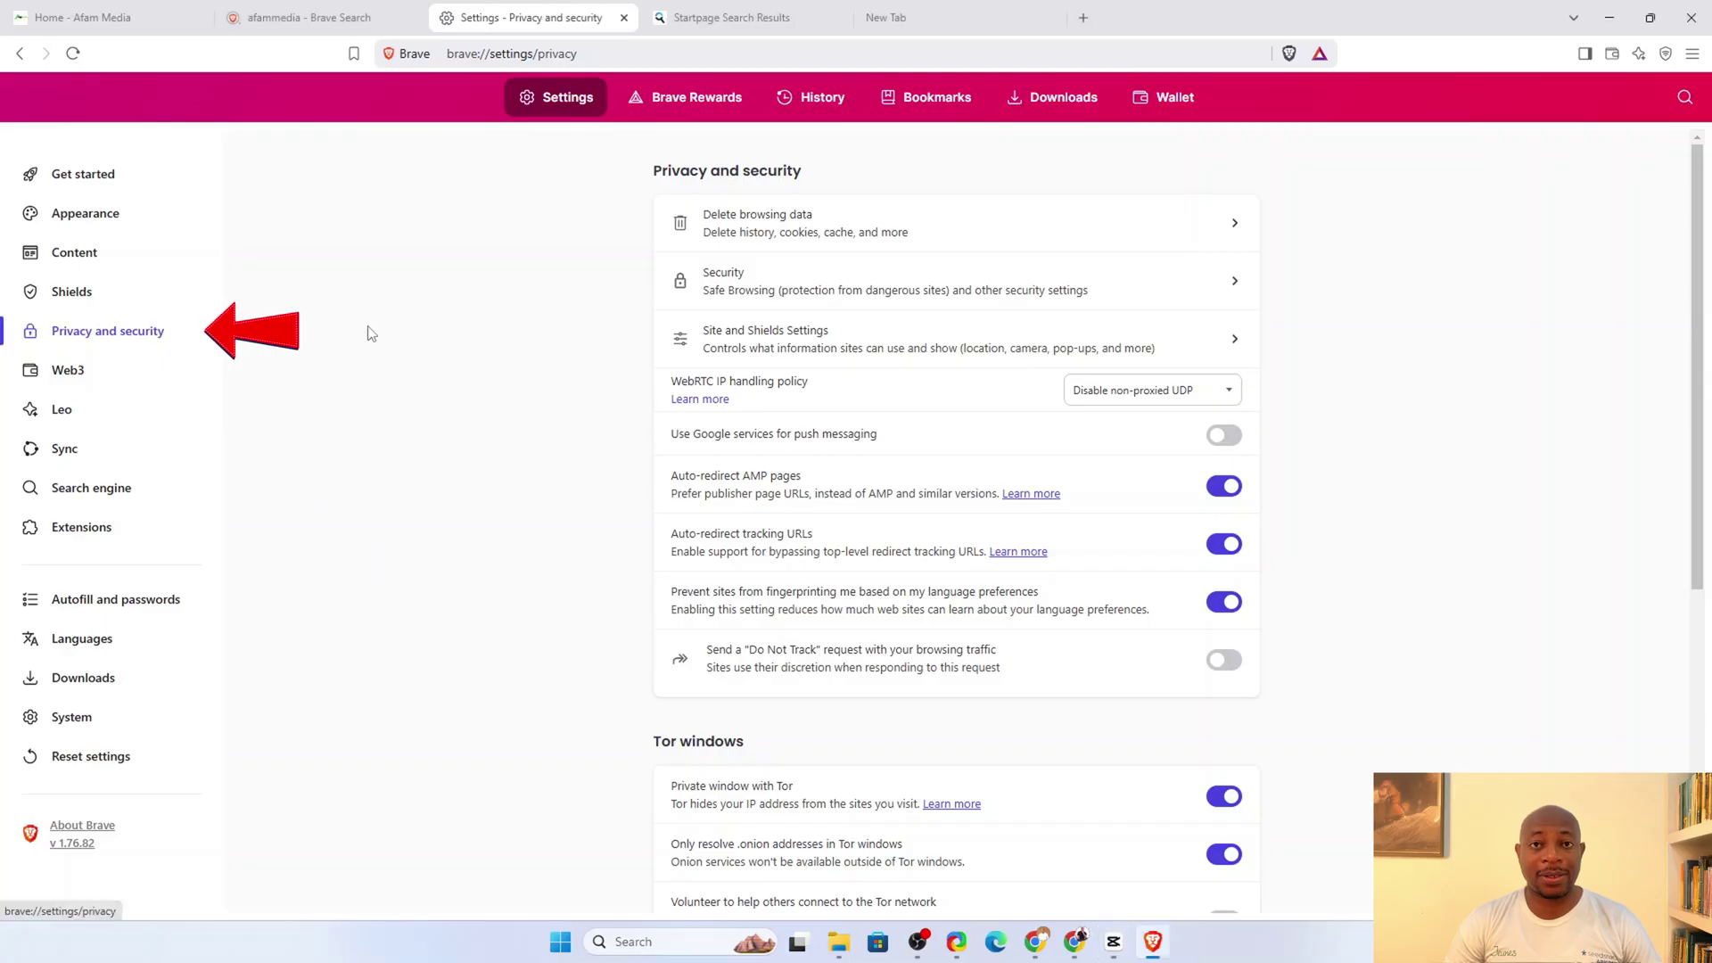
On the security settings page, pick Add custom DNS service provider as the secure DNS provider
{"action": "left_click", "coordinate": [713, 280]}
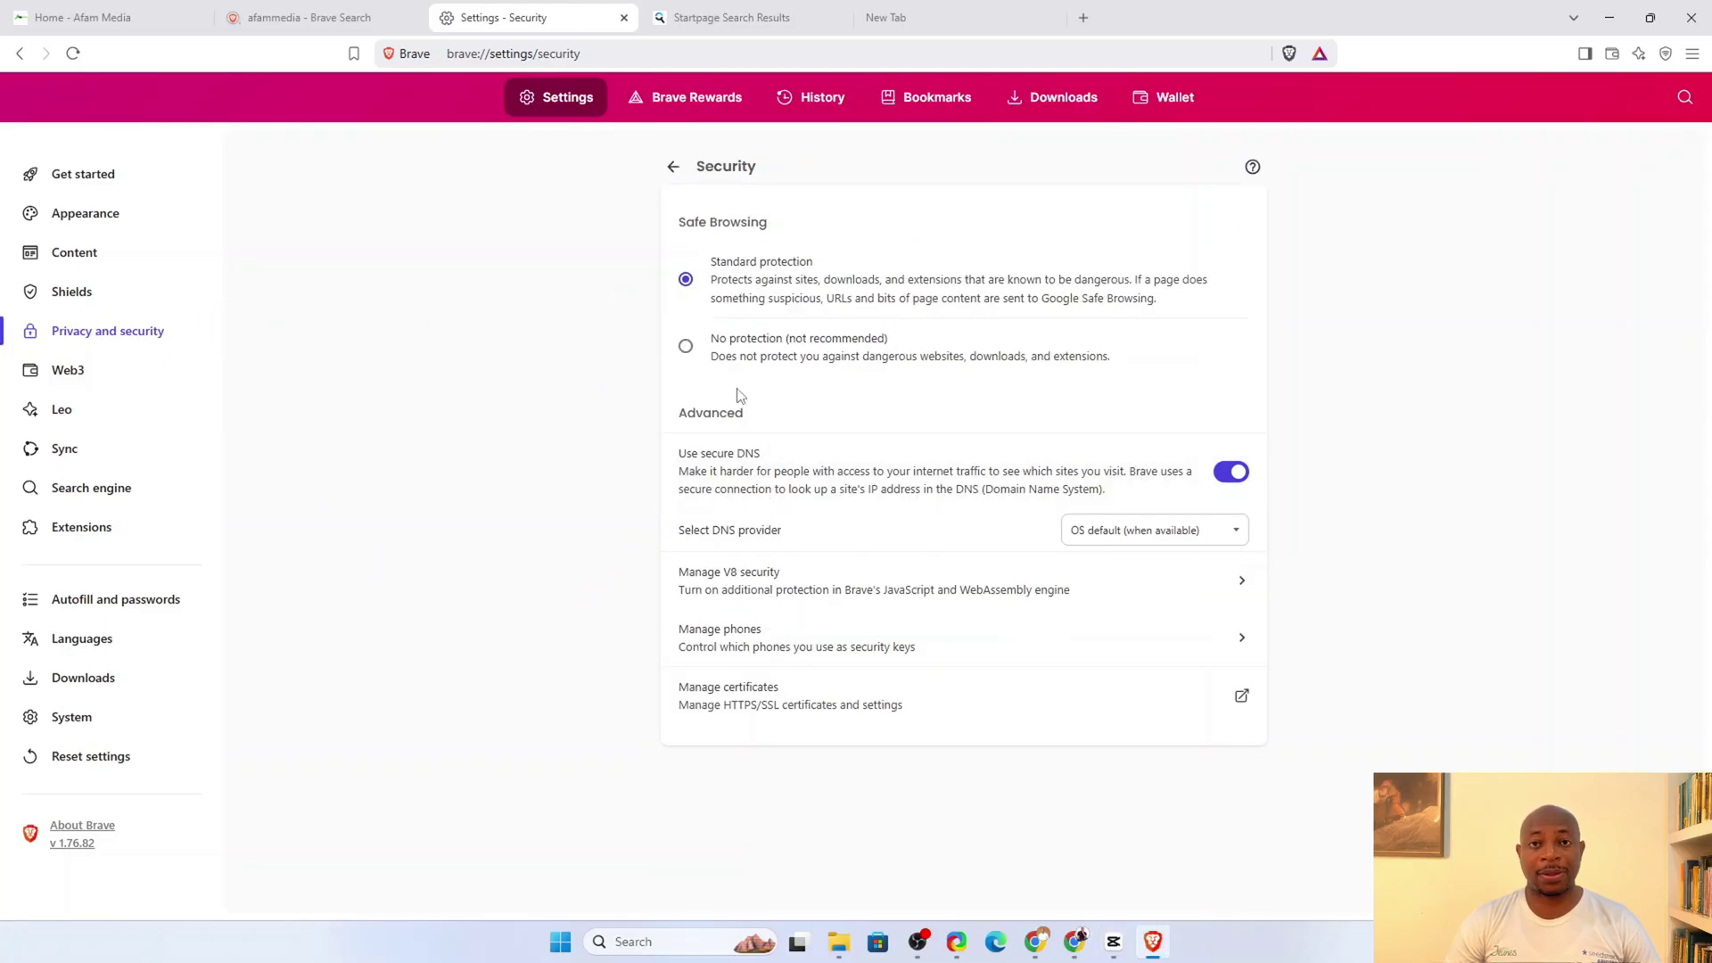
{"action": "left_click", "coordinate": [1168, 535]}
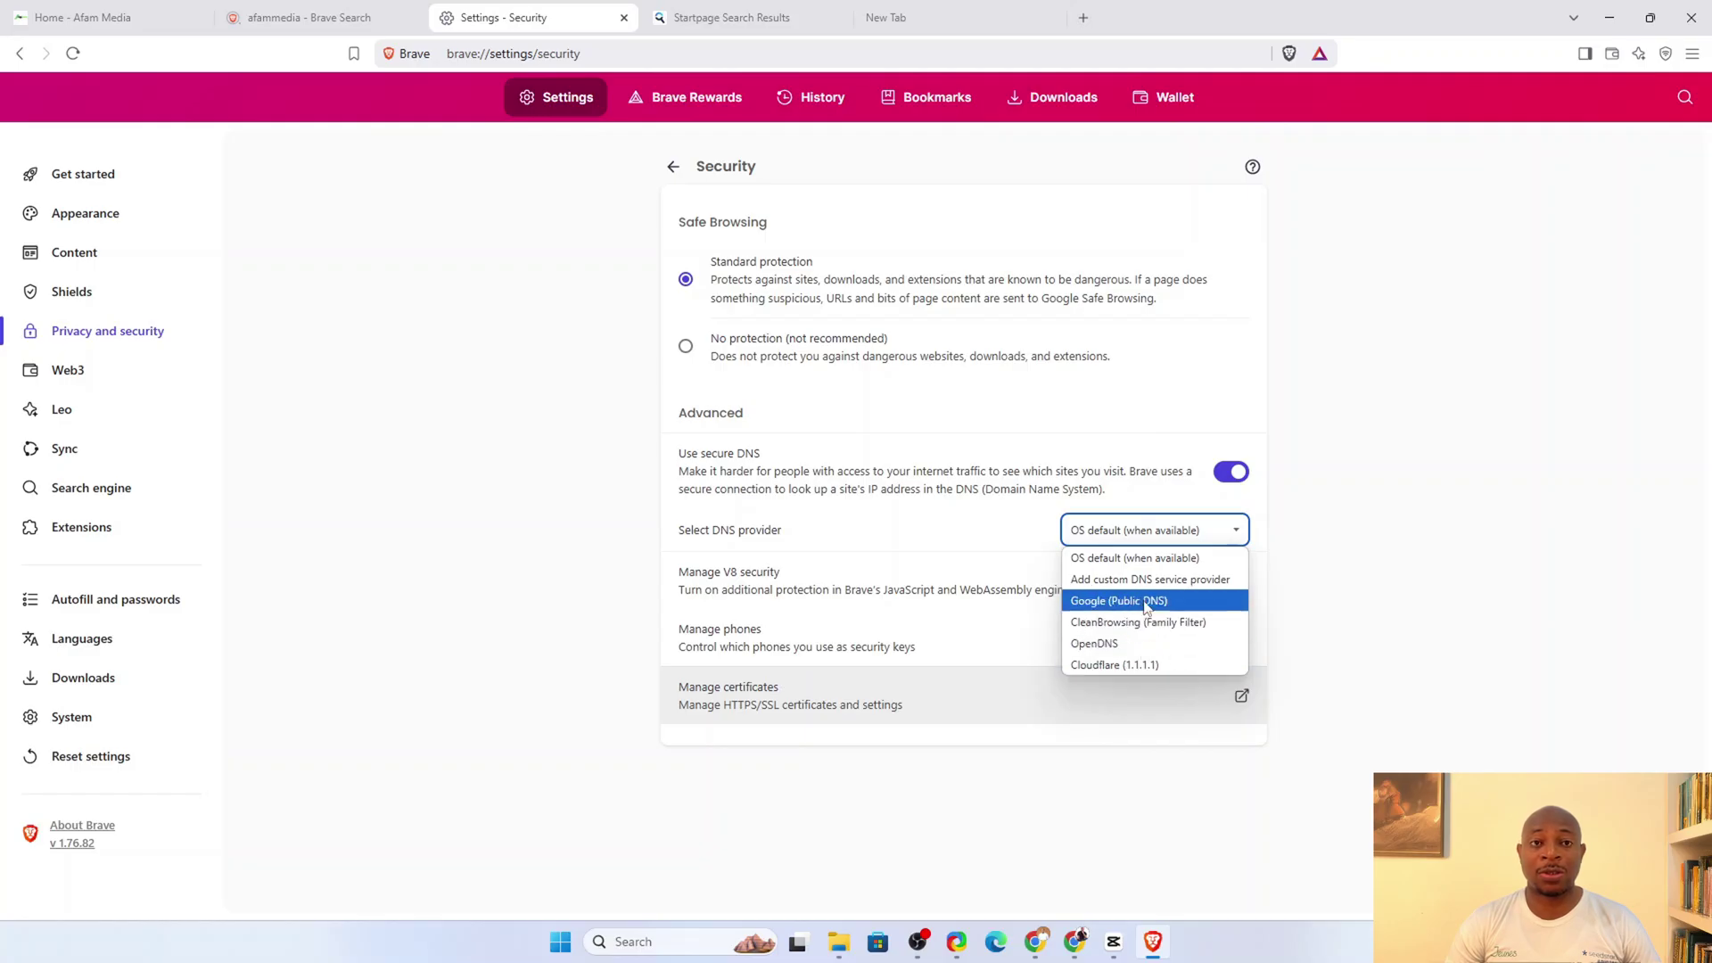
{"action": "left_click", "coordinate": [1233, 588]}
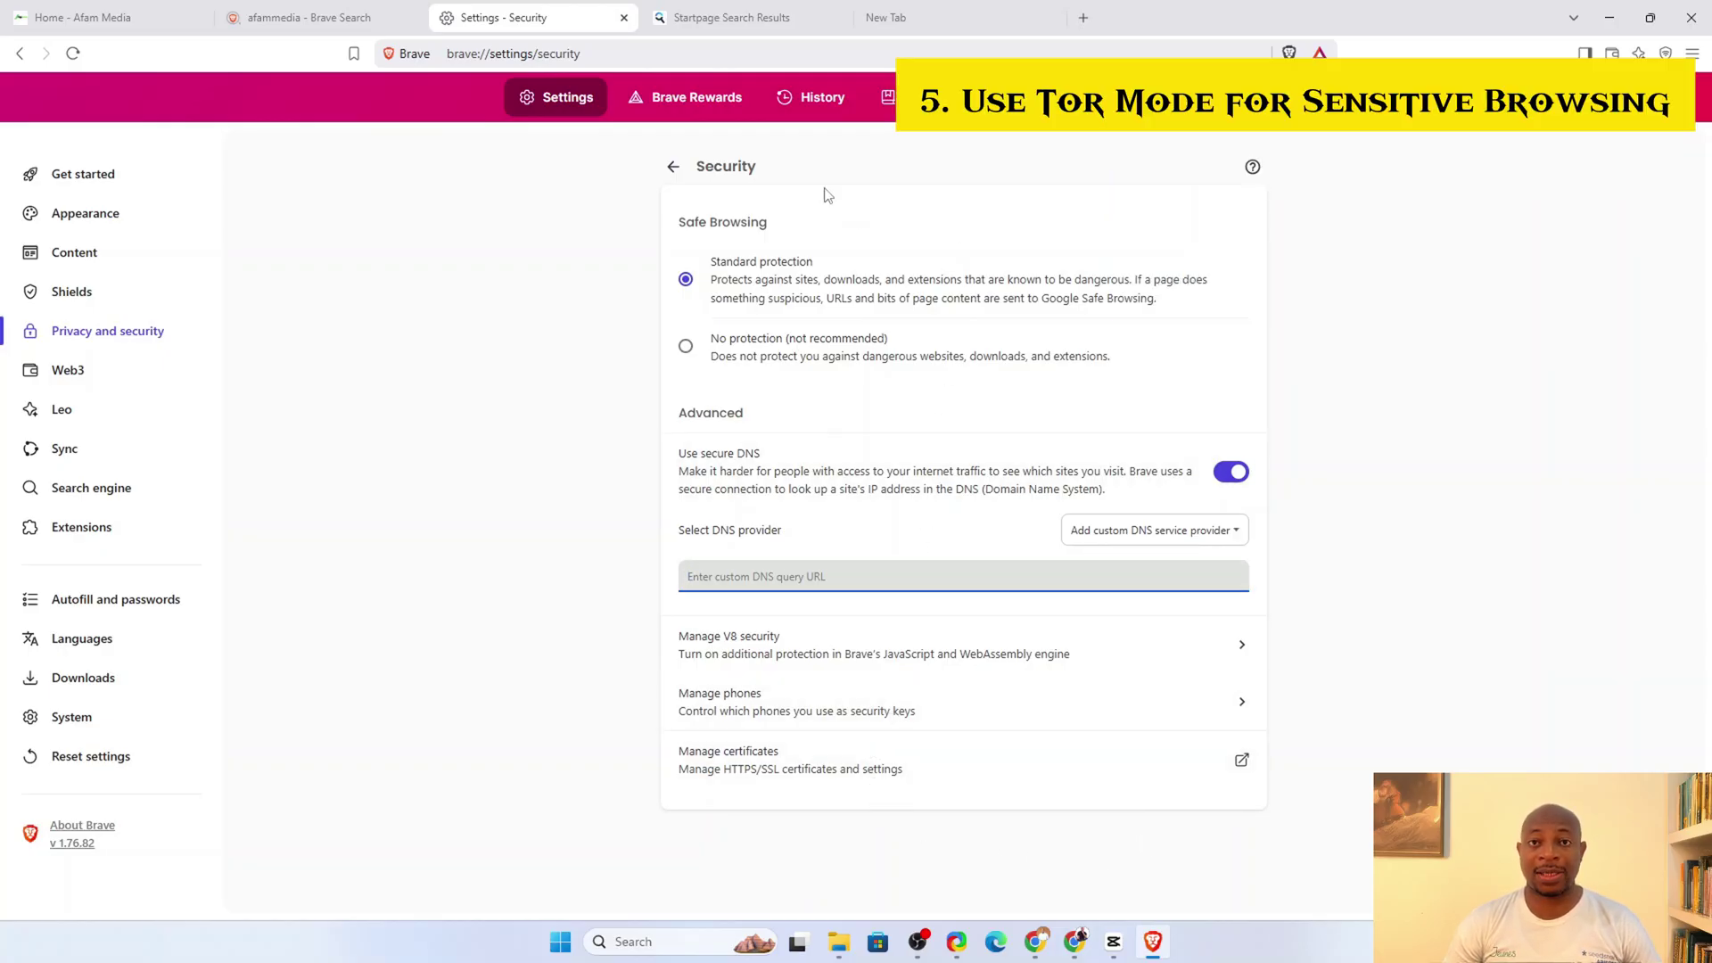
Run a Startpage search for 'brave tor mode' from the empty new tab
{"action": "left_click", "coordinate": [900, 17]}
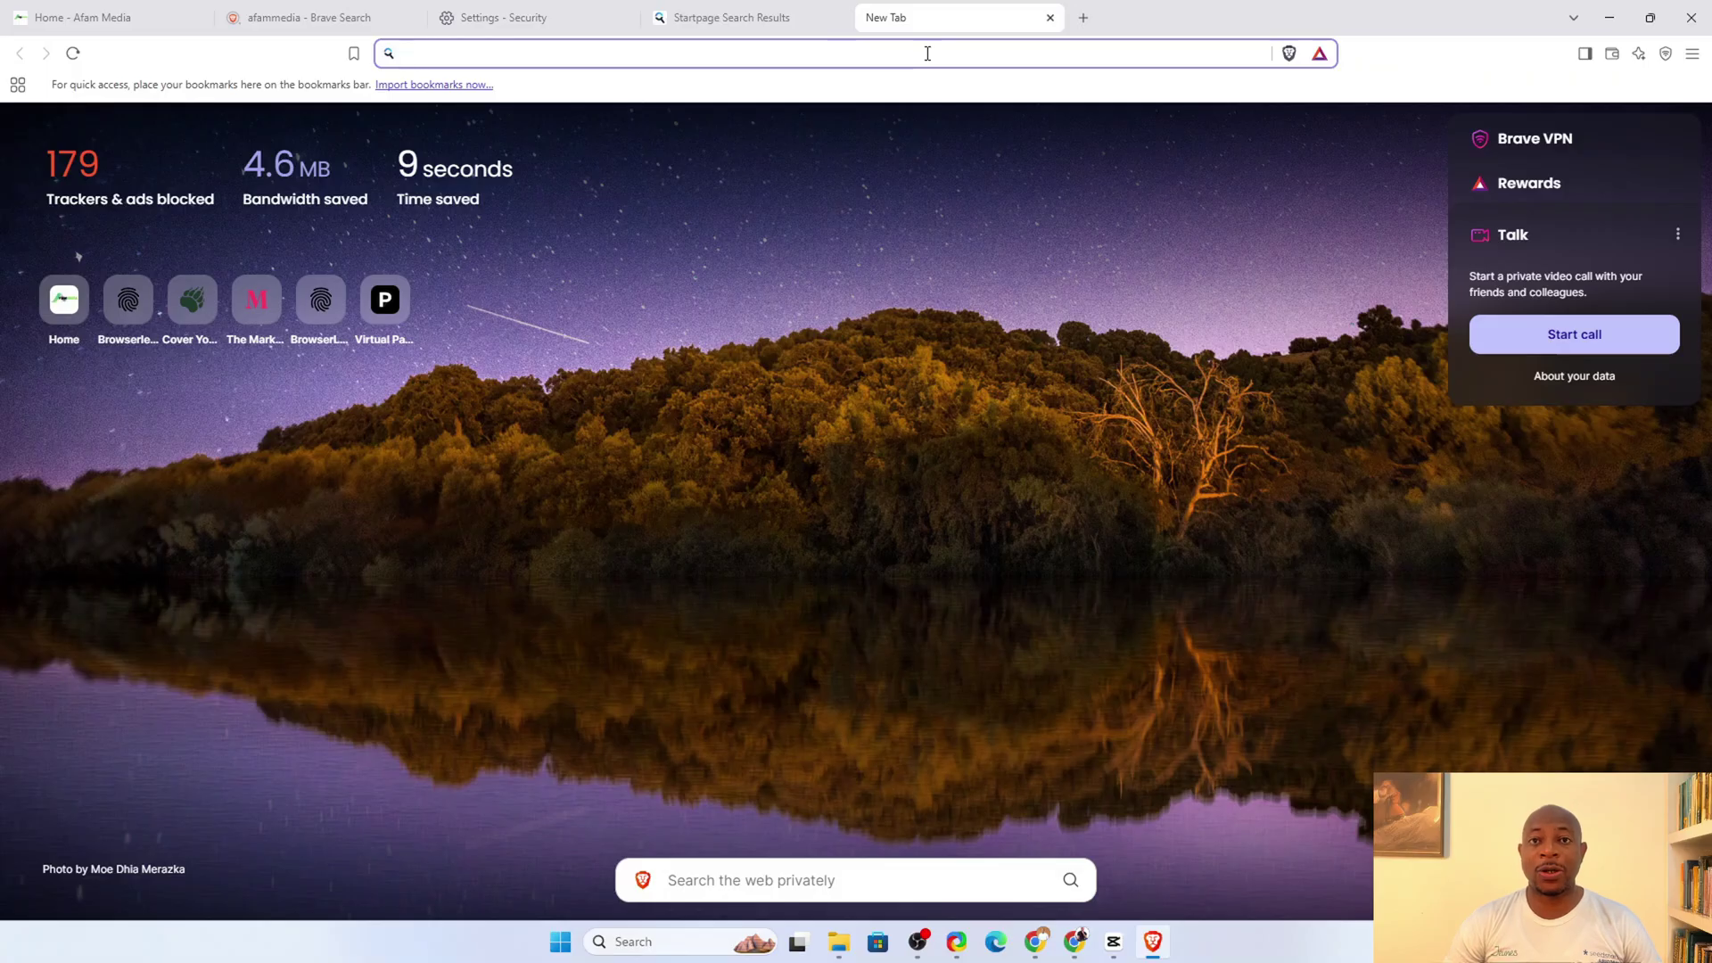
{"action": "type", "text": "brave tor "}
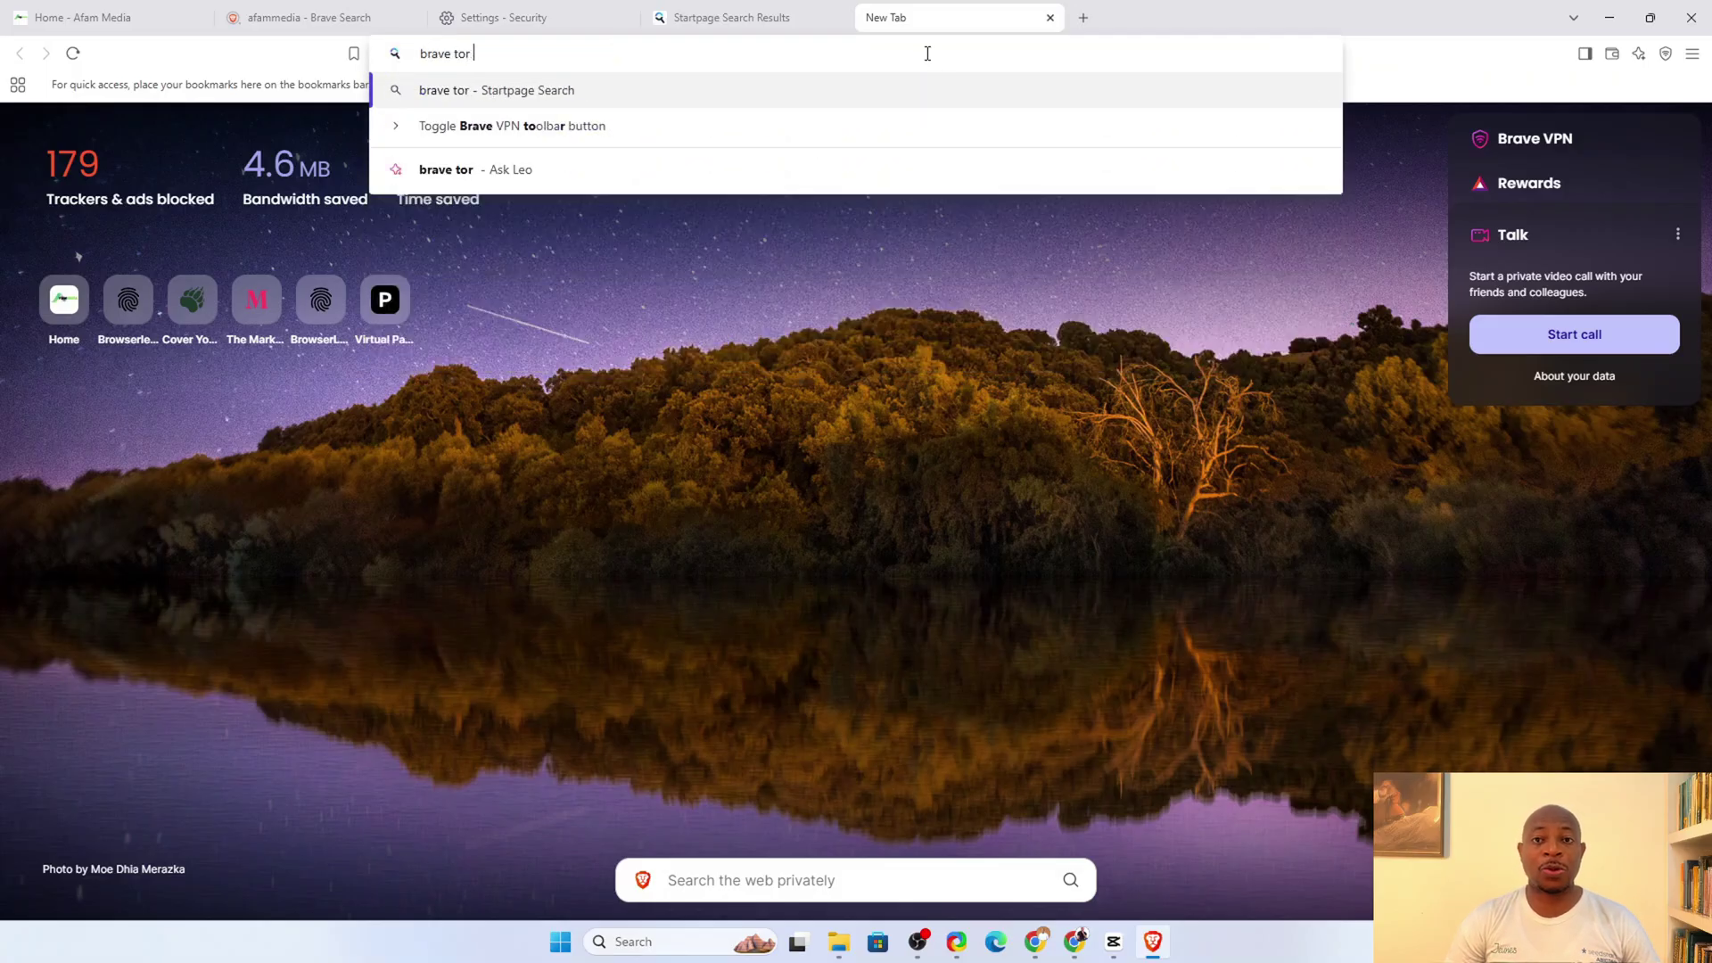
{"action": "type", "text": "mode"}
{"action": "key", "text": "Return"}
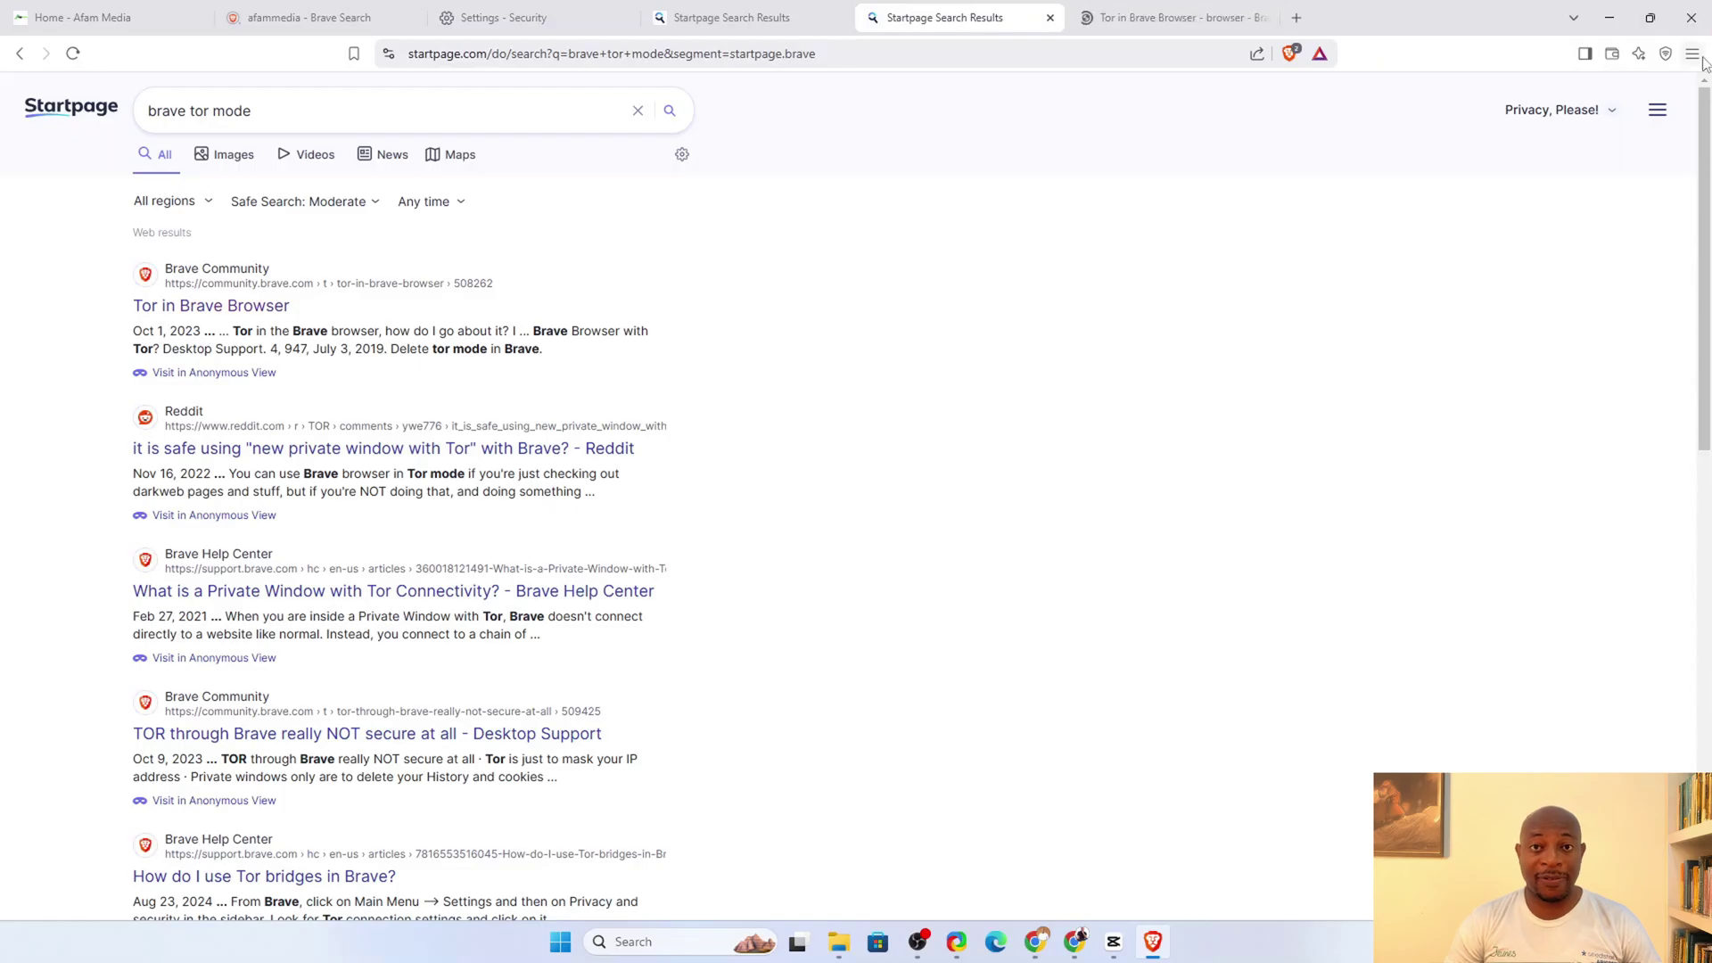
Open a new private window, then a private window with Tor from it
{"action": "left_click", "coordinate": [1691, 53]}
{"action": "left_click", "coordinate": [1506, 181]}
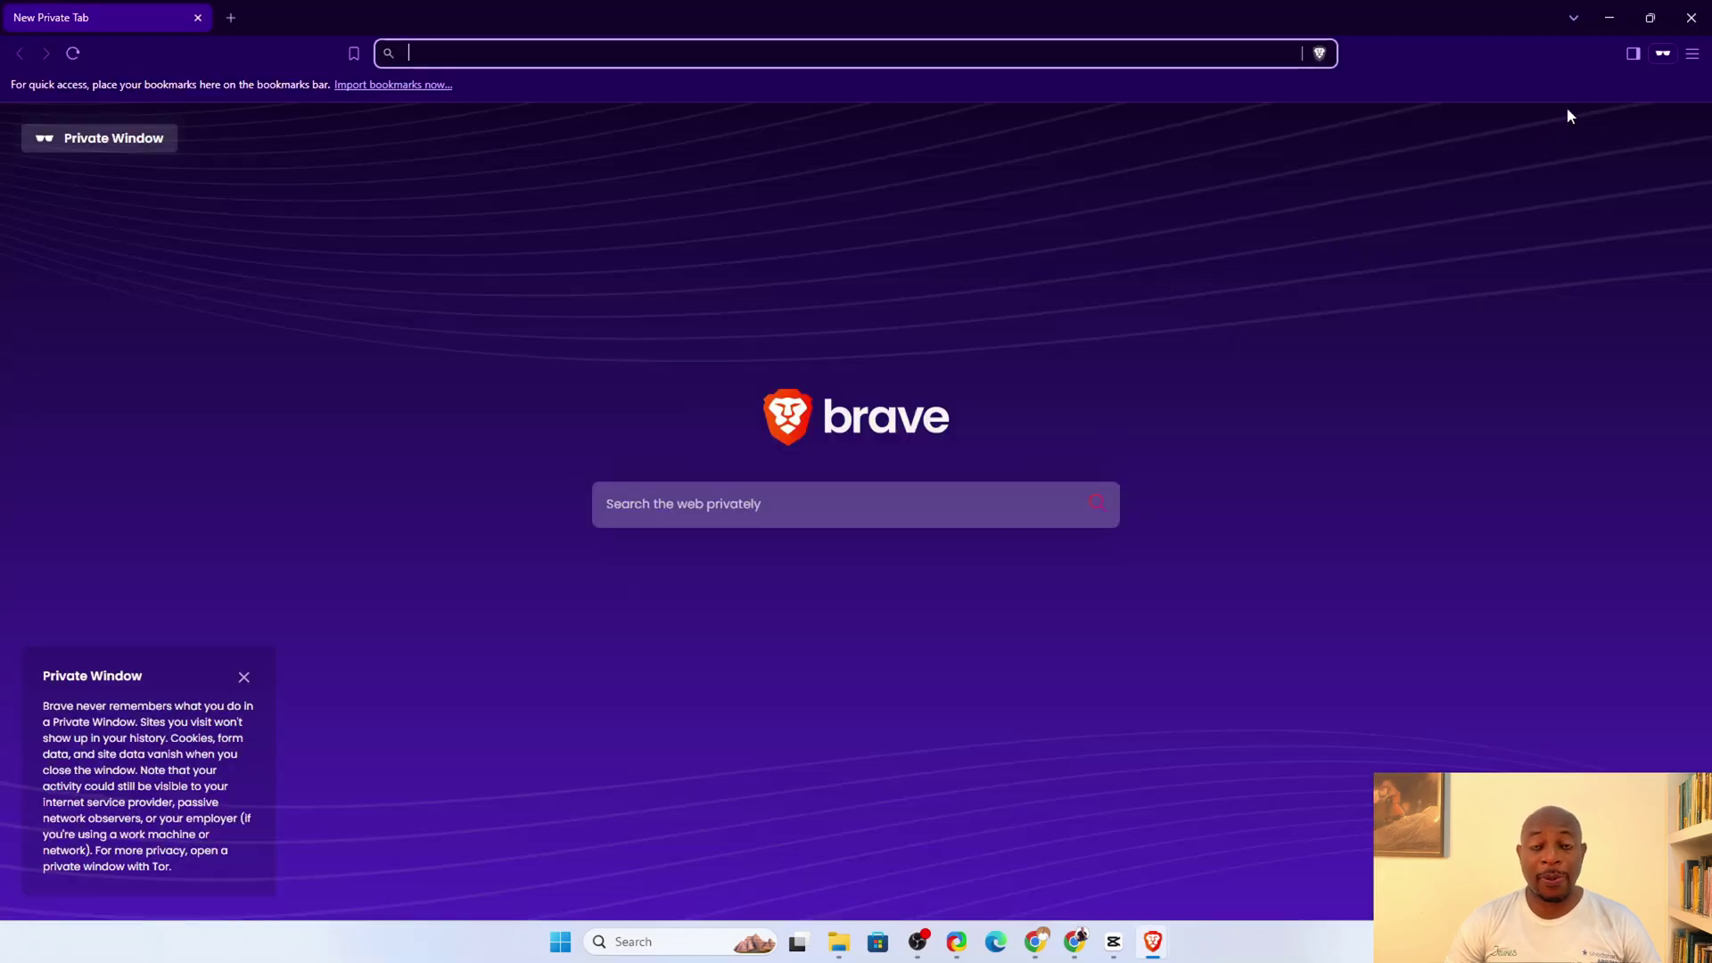
{"action": "left_click", "coordinate": [1662, 54]}
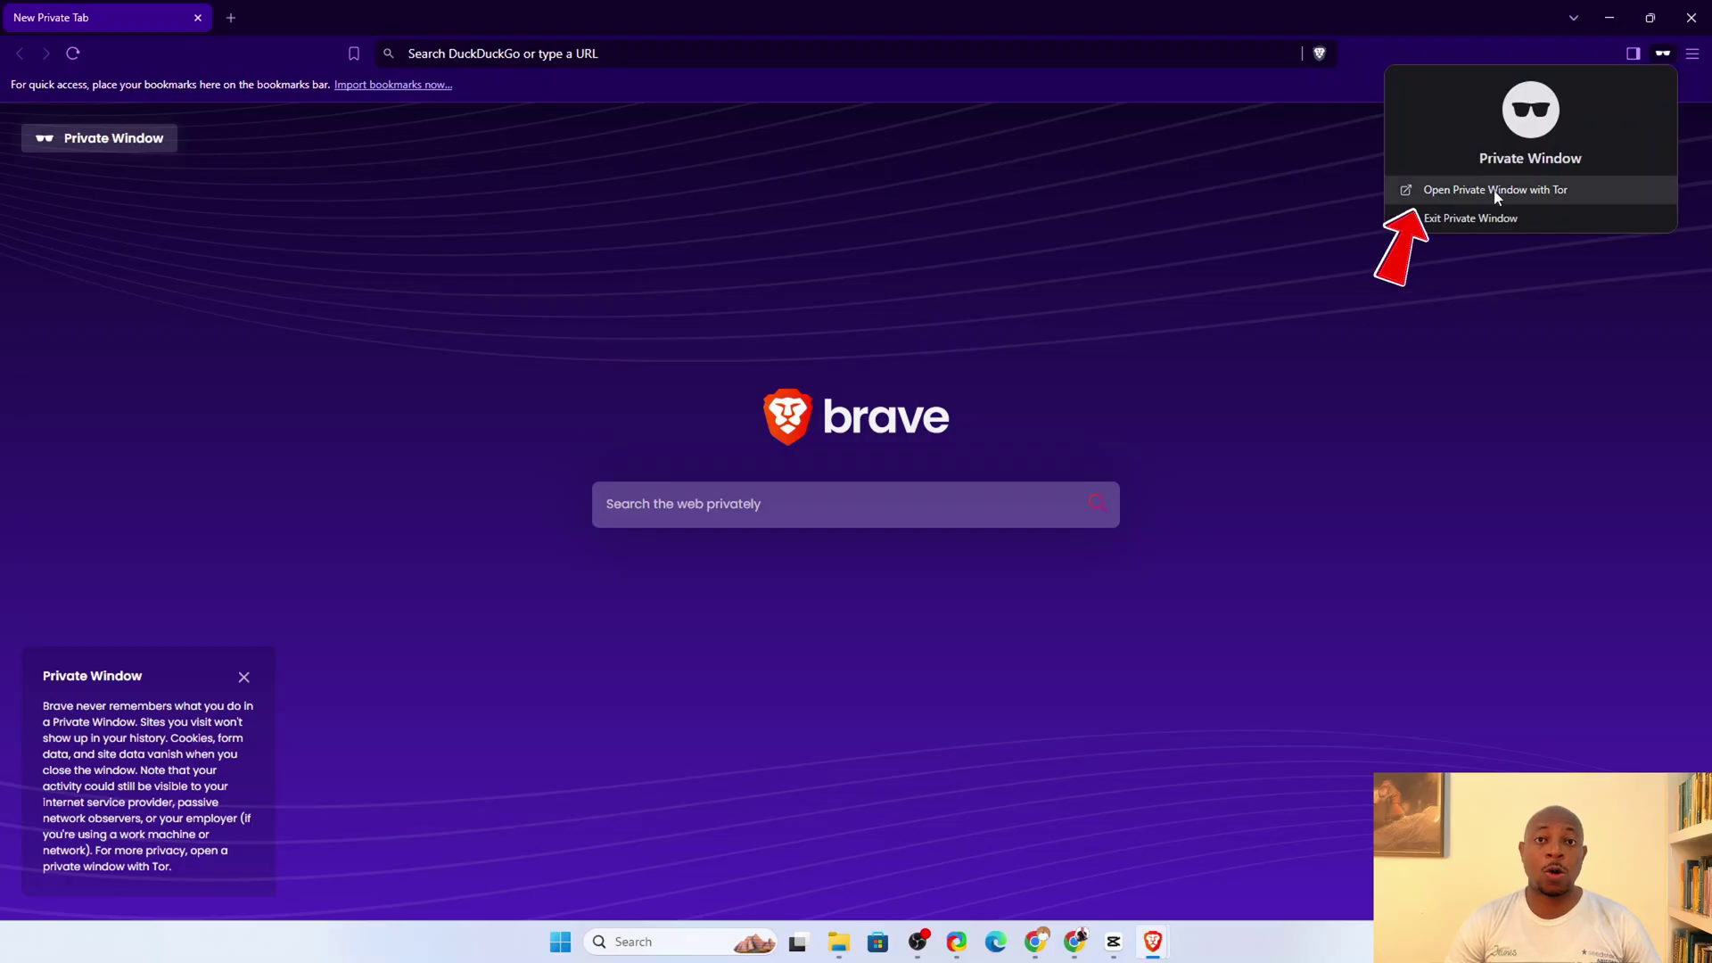
{"action": "left_click", "coordinate": [1591, 190]}
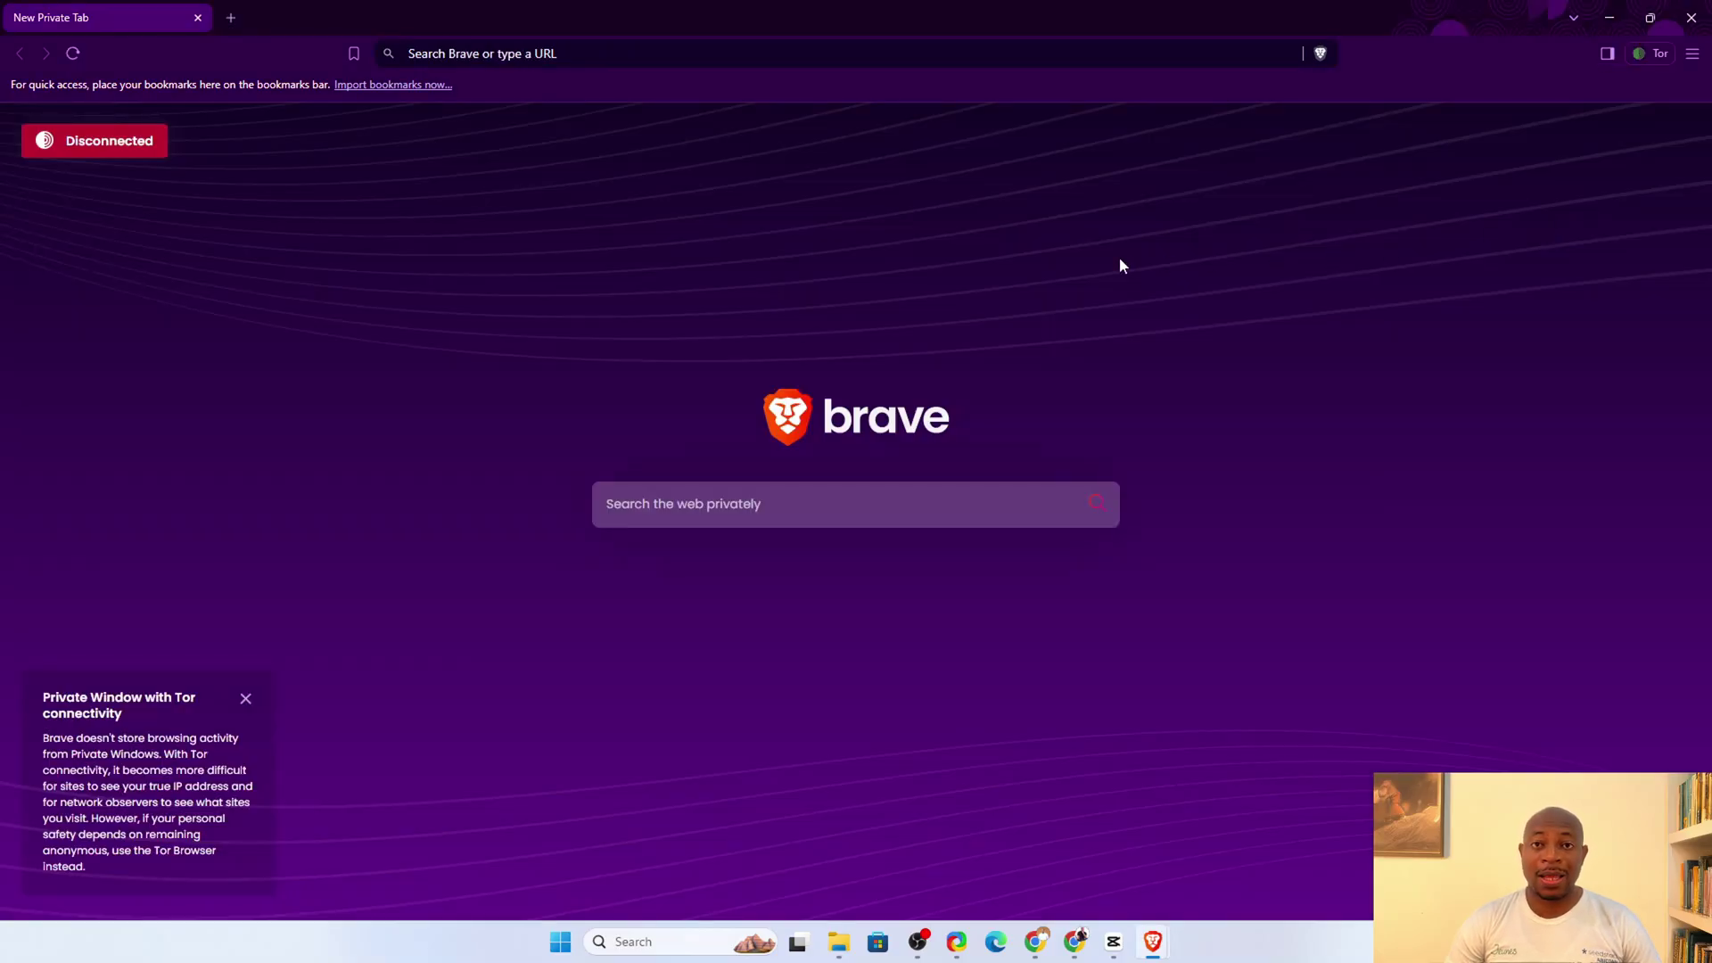
Search 'afammedia' with Brave Search over Tor in the Tor window
{"action": "left_click", "coordinate": [736, 56]}
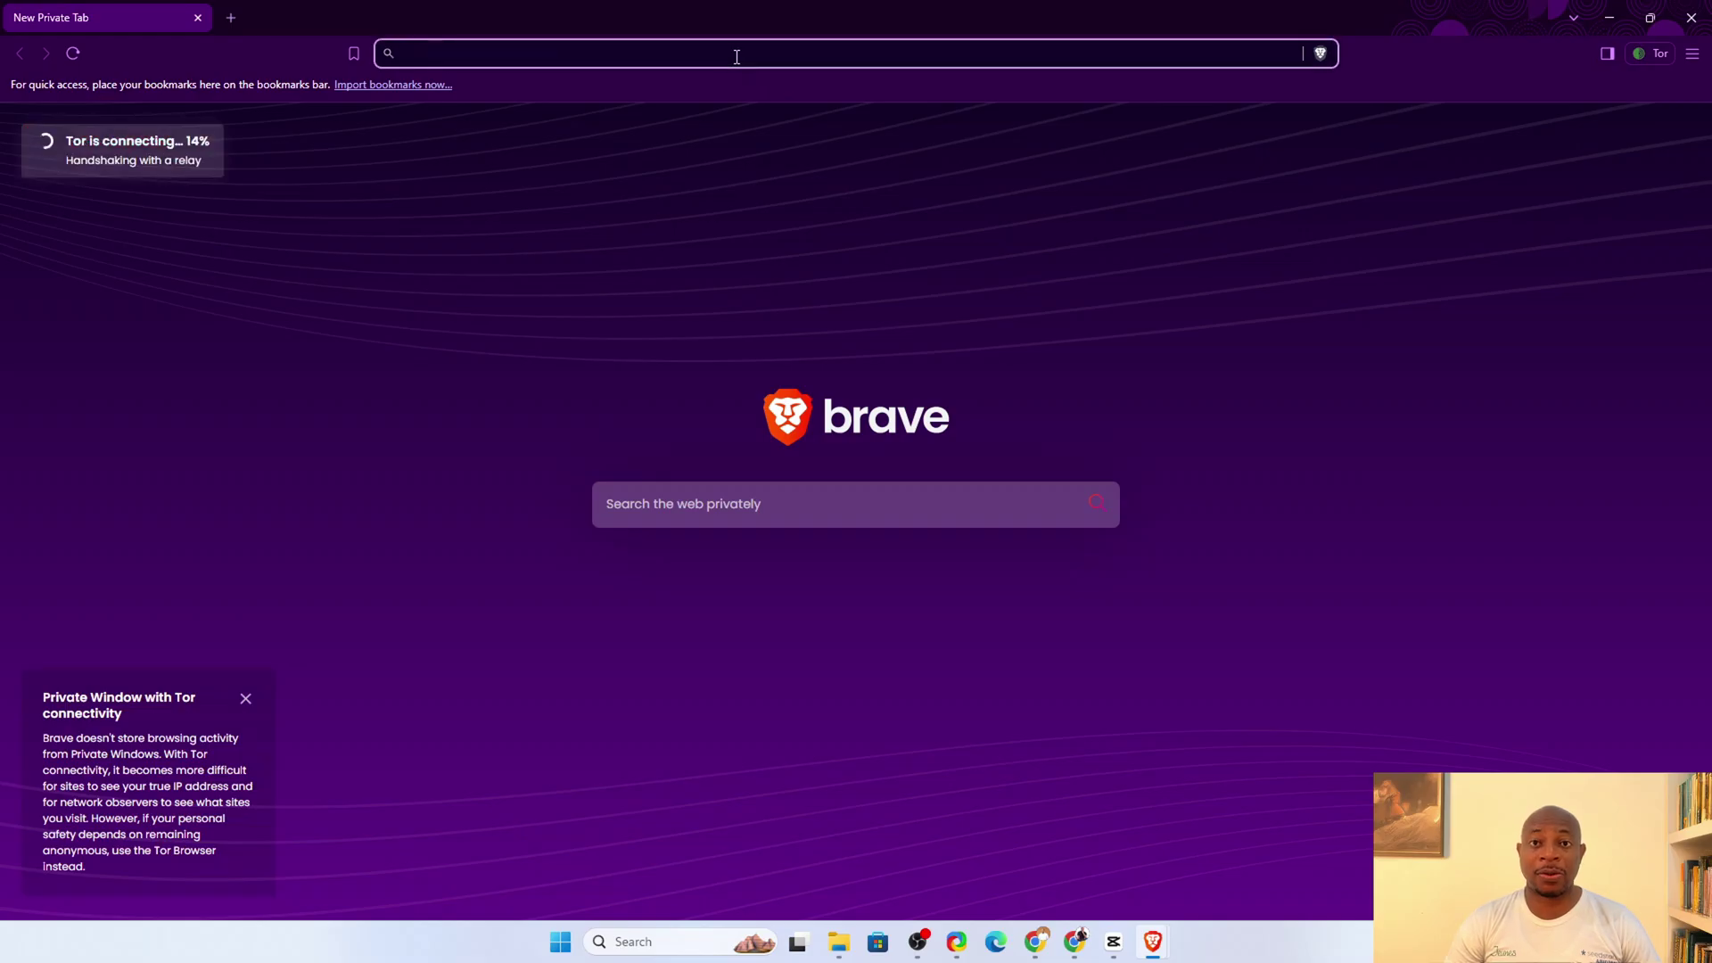
{"action": "type", "text": "afammedia"}
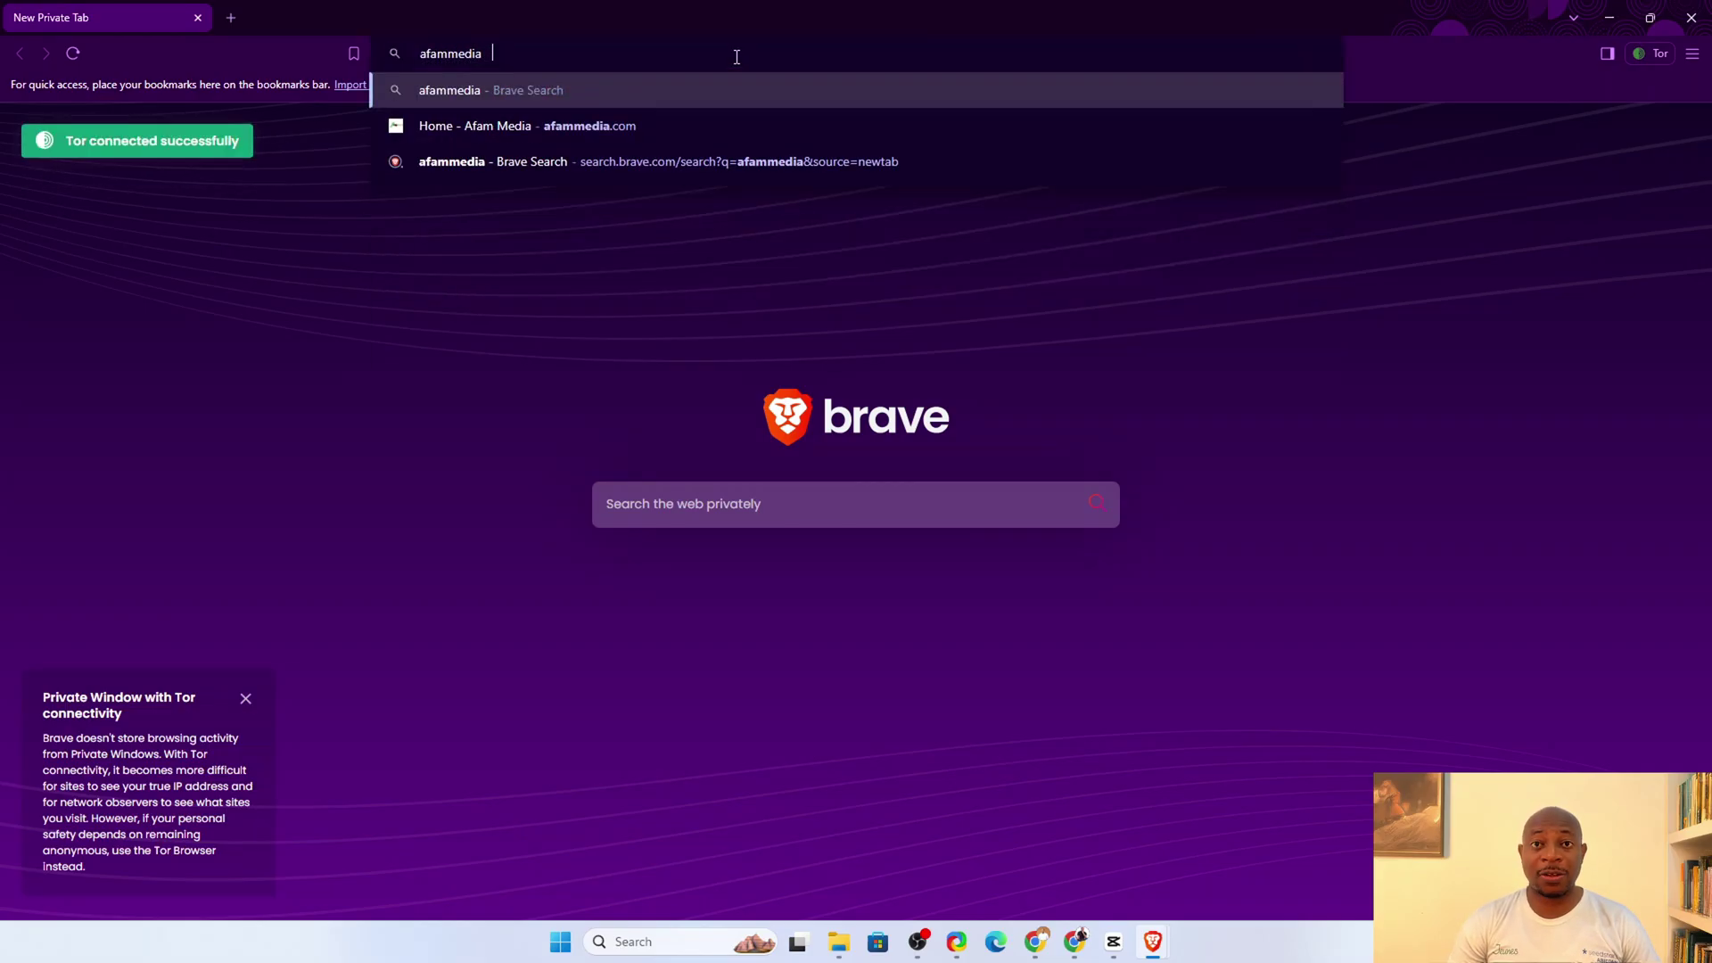
{"action": "key", "text": "Return"}
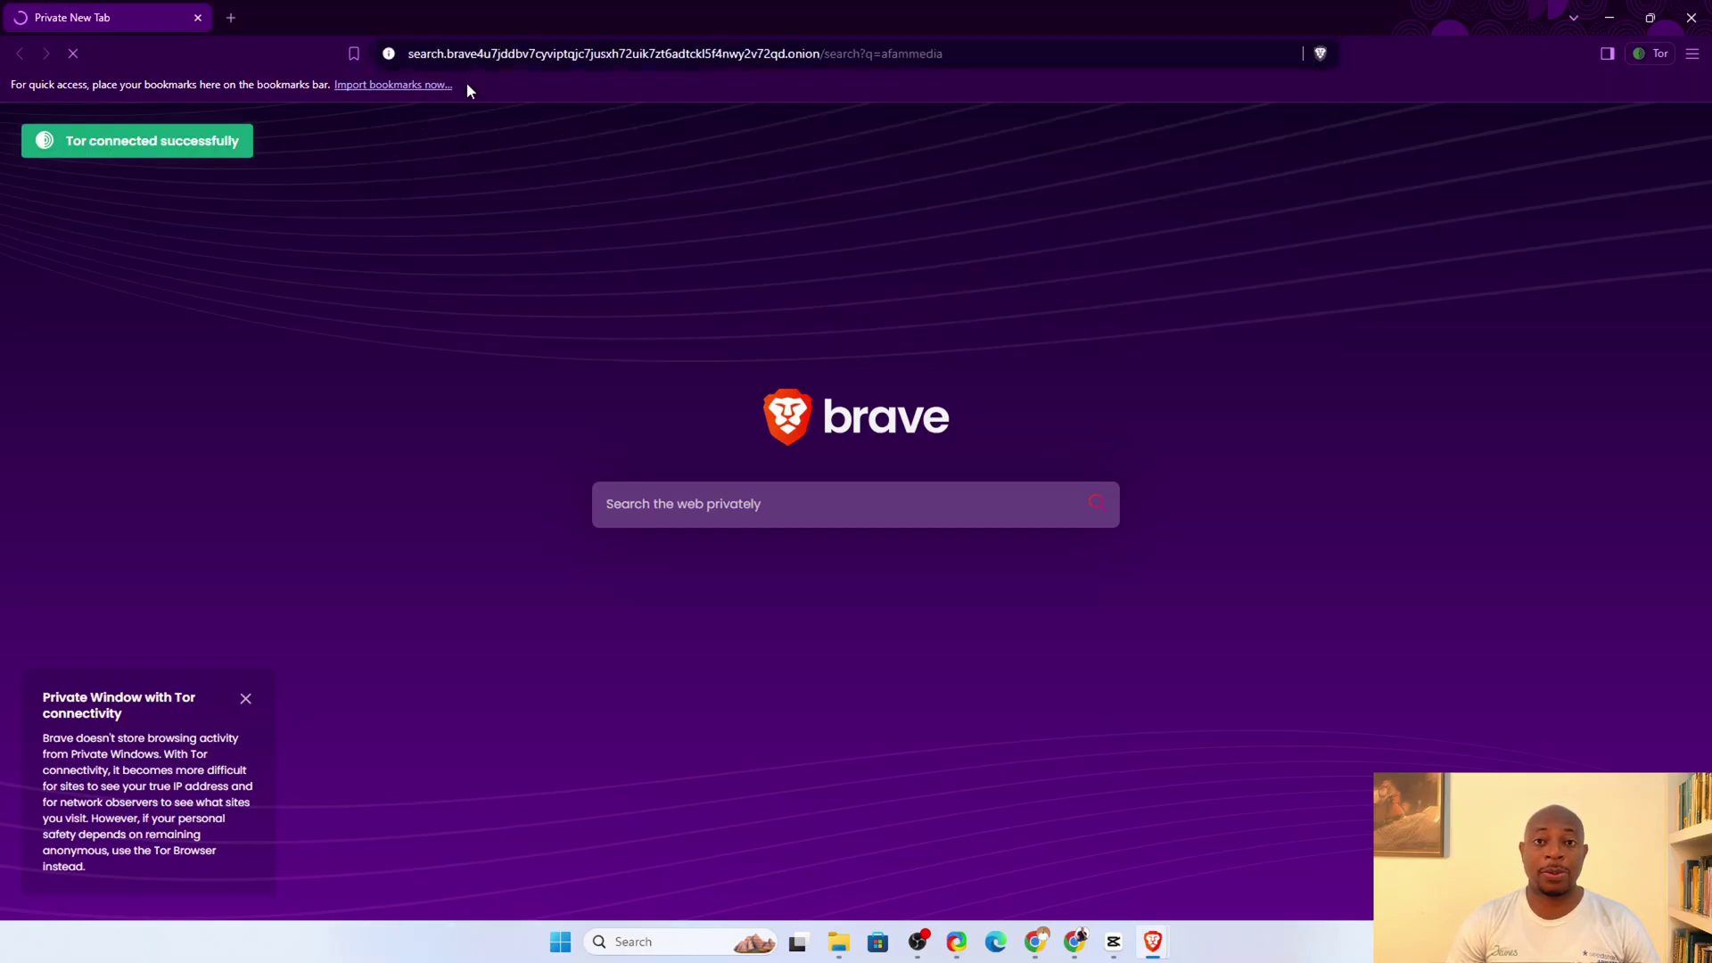